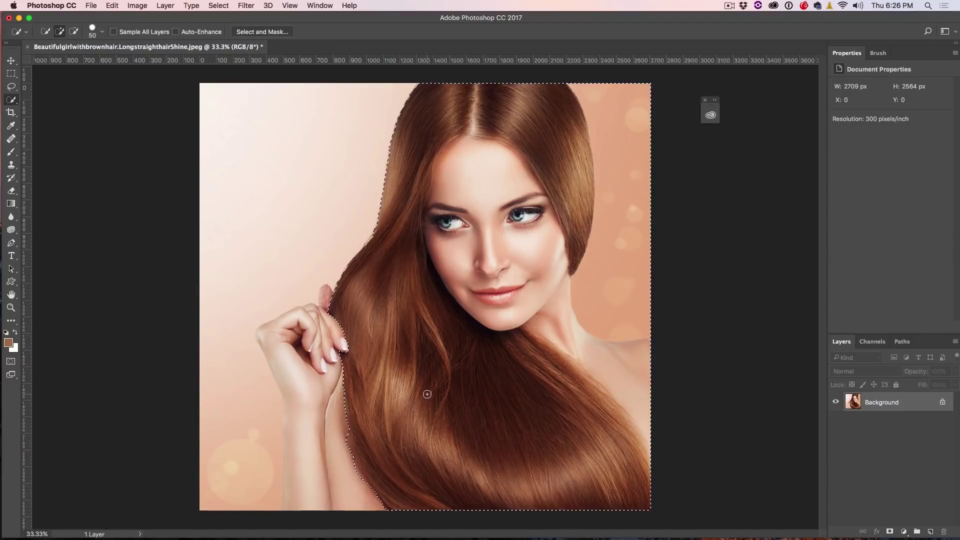
Step: Subtract the background beside the hair, the neck and shoulder, and the face from the quick selection so only the hair is selected
key("alt")
mouse_move(612, 81)
left_mouse_down()
mouse_move(638, 116)
mouse_move(646, 146)
mouse_move(643, 218)
mouse_move(625, 261)
left_mouse_up()
mouse_move(622, 315)
left_mouse_down()
mouse_move(611, 346)
mouse_move(658, 422)
left_mouse_up()
mouse_move(575, 325)
left_mouse_down()
mouse_move(530, 291)
mouse_move(510, 300)
mouse_move(485, 283)
mouse_move(449, 181)
mouse_move(455, 169)
mouse_move(483, 168)
mouse_move(512, 204)
mouse_move(444, 198)
mouse_move(434, 233)
mouse_move(433, 188)
left_mouse_up()
key("alt")
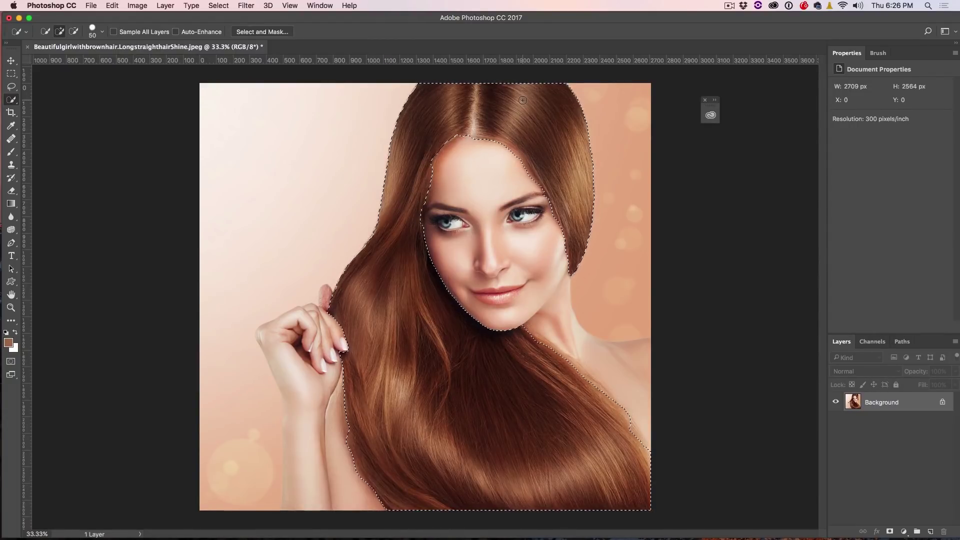
Step: Refine the hair selection in Select and Mask with the Refine Edge Brush along the face, shoulder, arm and hand edges
left_click(248, 32)
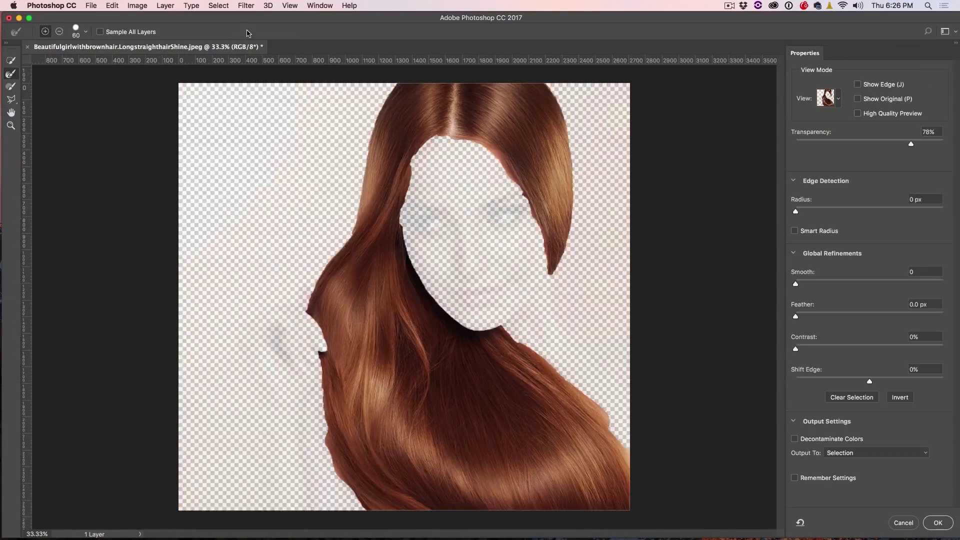
left_click(10, 74)
mouse_move(415, 153)
left_mouse_down()
mouse_move(400, 222)
mouse_move(419, 144)
mouse_move(460, 134)
mouse_move(491, 147)
mouse_move(526, 193)
mouse_move(546, 267)
left_mouse_up()
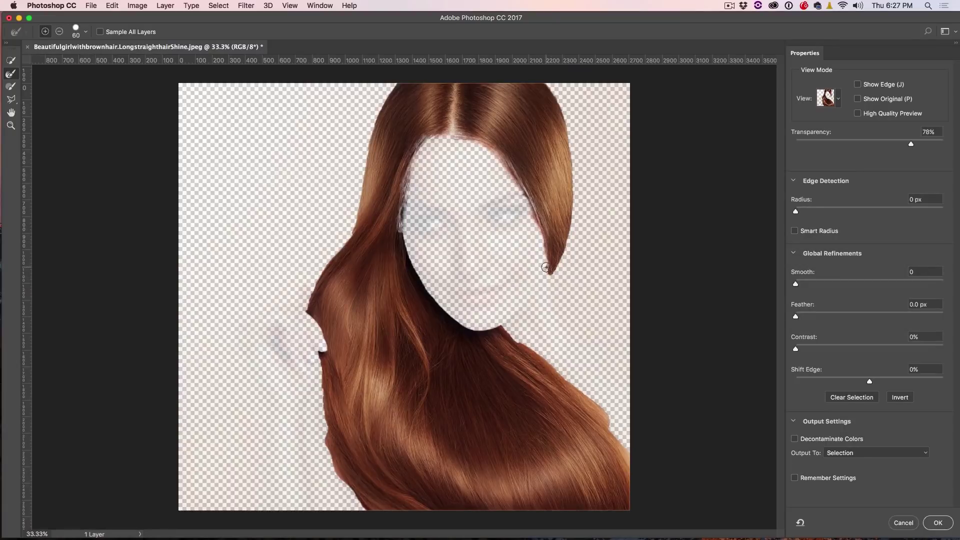
mouse_move(417, 155)
left_mouse_down()
mouse_move(395, 236)
mouse_move(615, 422)
mouse_move(644, 468)
mouse_move(573, 383)
mouse_move(510, 333)
left_mouse_up()
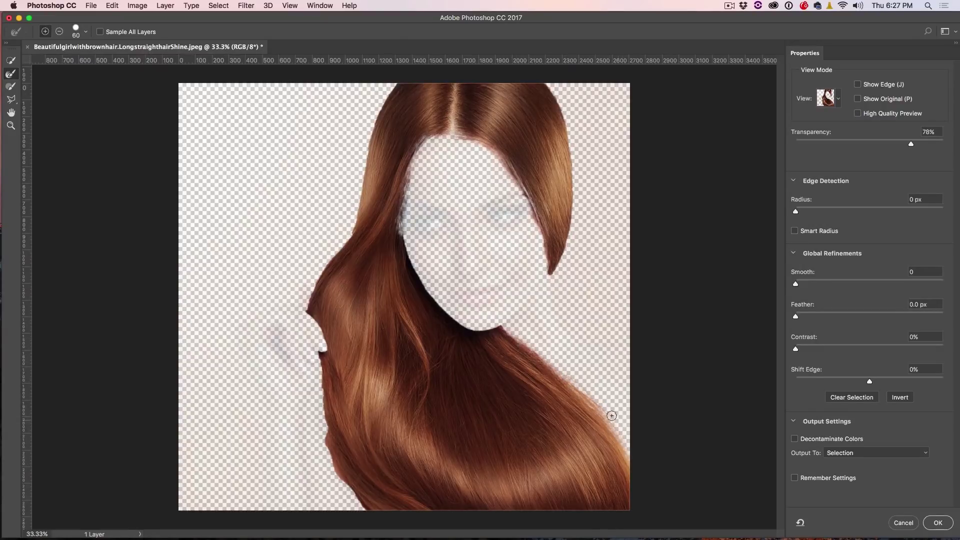
mouse_move(323, 355)
left_mouse_down()
mouse_move(326, 454)
mouse_move(359, 502)
left_mouse_up()
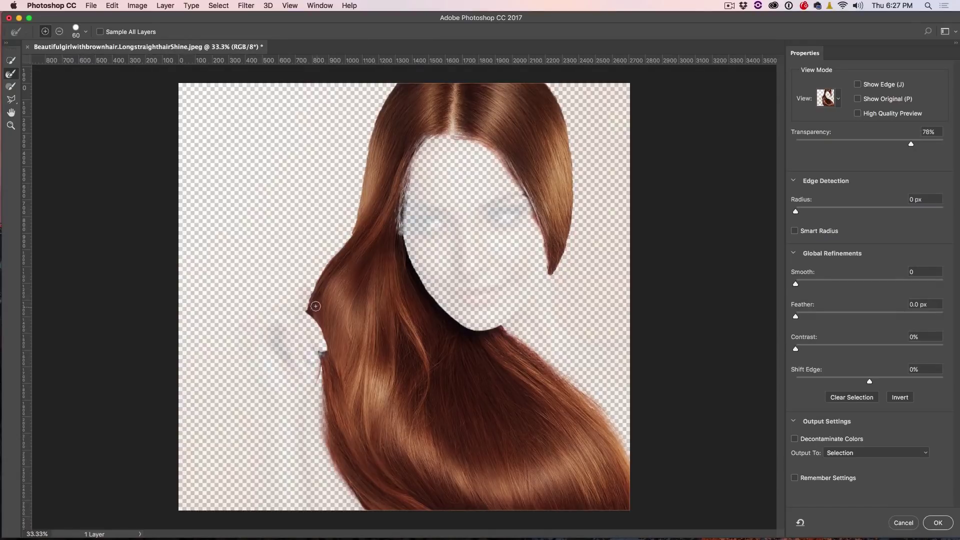
mouse_move(318, 290)
left_mouse_down()
mouse_move(357, 231)
mouse_move(315, 295)
mouse_move(323, 325)
mouse_move(342, 338)
left_mouse_up()
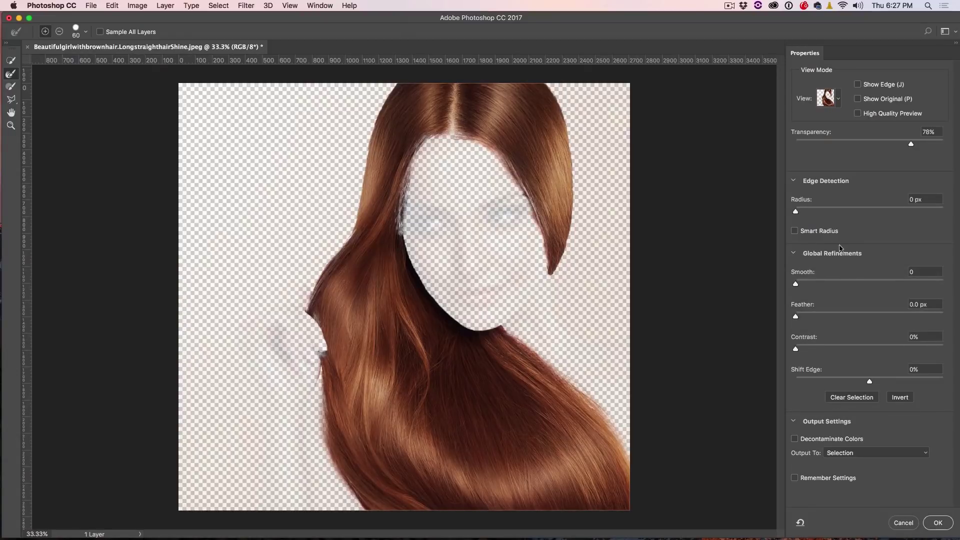
Step: Set the edge detection radius to 1 px and enable Smart Radius for the hair selection
left_click_drag(796, 212, 803, 211)
left_click(797, 233)
left_click(795, 232)
Step: Output the refined selection with Decontaminate Colors to a new layer with layer mask, and show the Background layer again
left_click(828, 440)
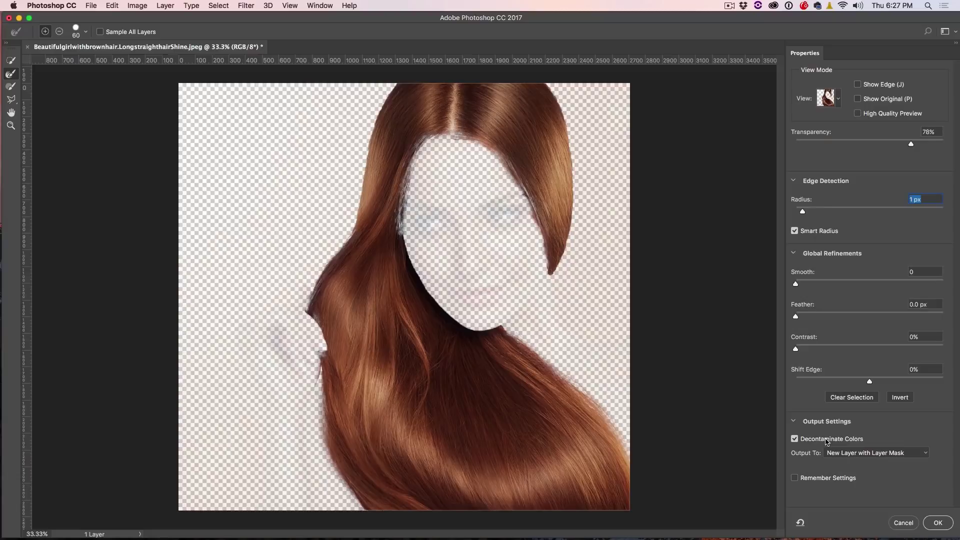
left_click(860, 453)
left_click(860, 453)
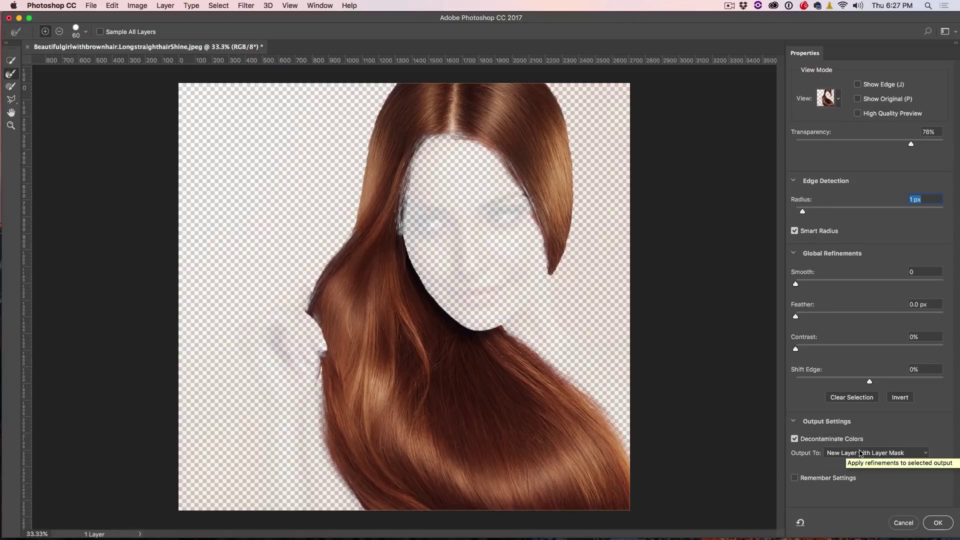
left_click(938, 522)
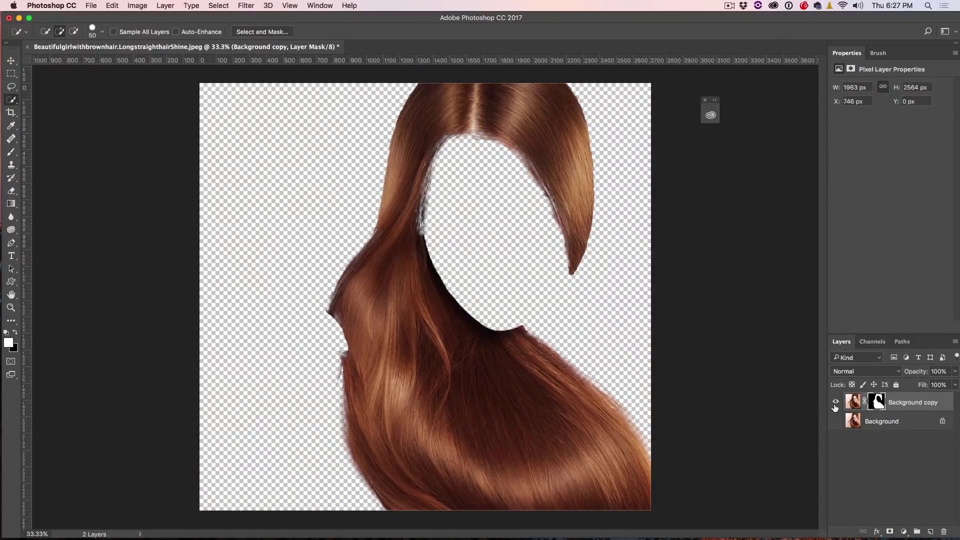
left_click(836, 422)
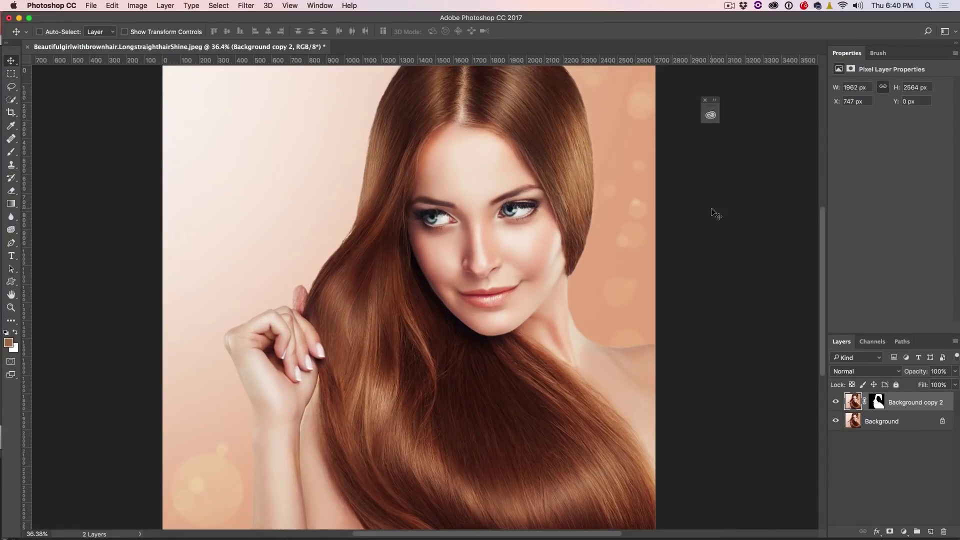
Step: Add Hue/Saturation and Curves adjustment layers above the masked hair layer and clip both to it
left_click(901, 532)
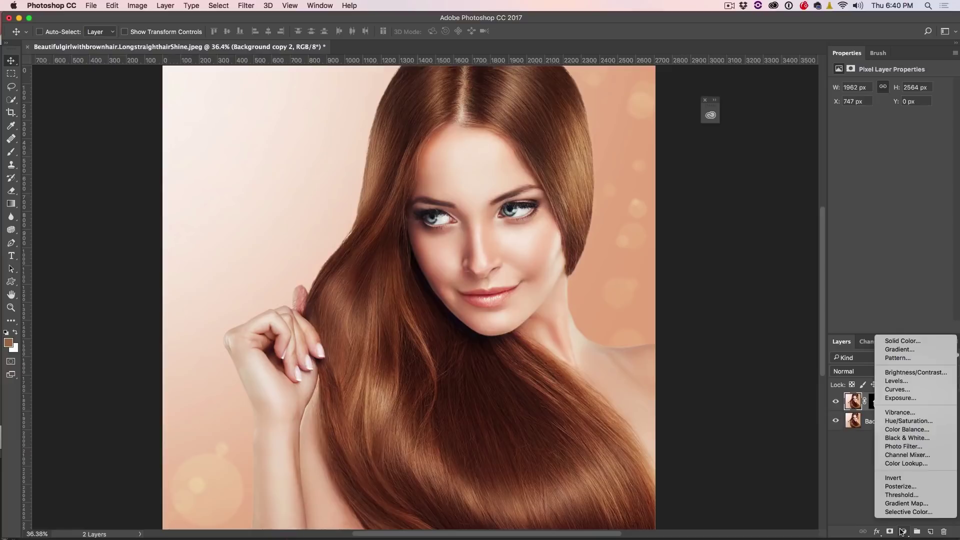
left_click(903, 425)
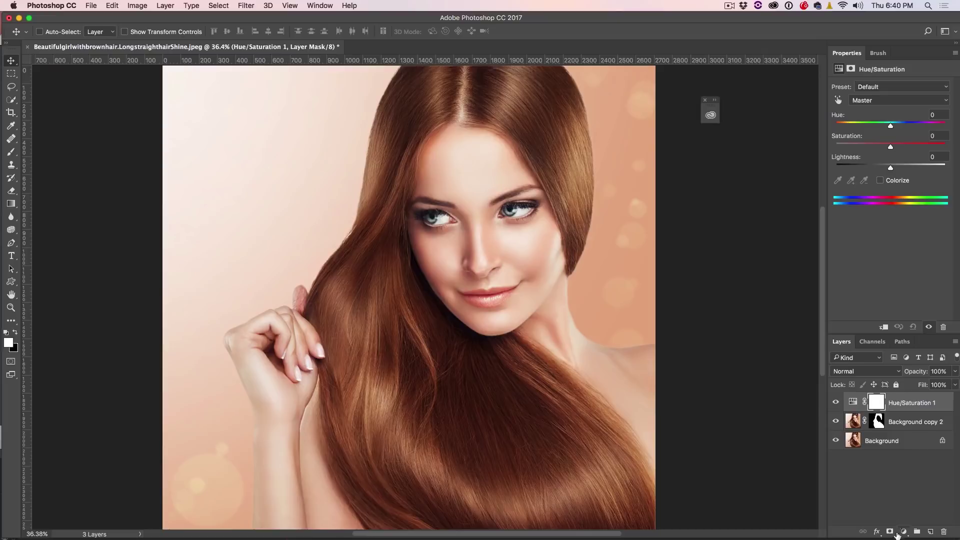
left_click(903, 532)
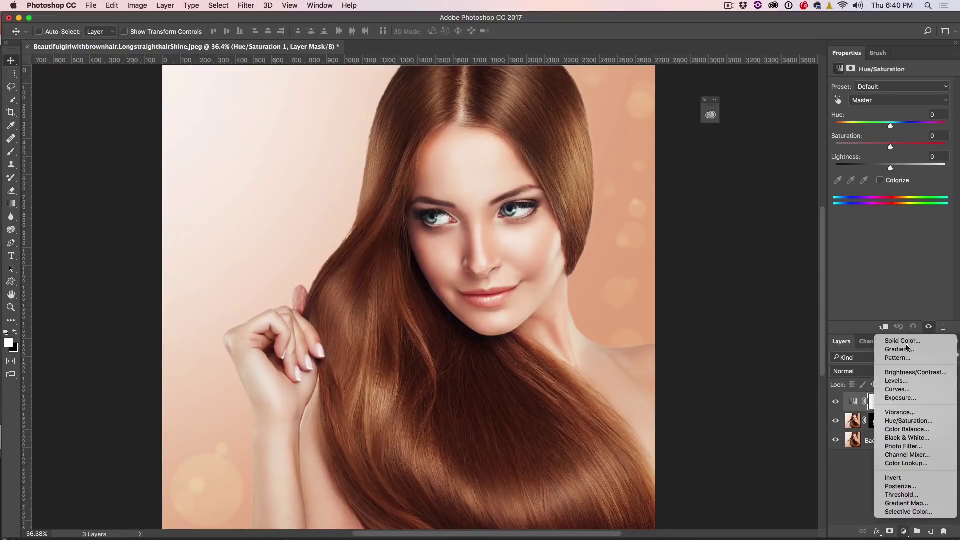
left_click(898, 389)
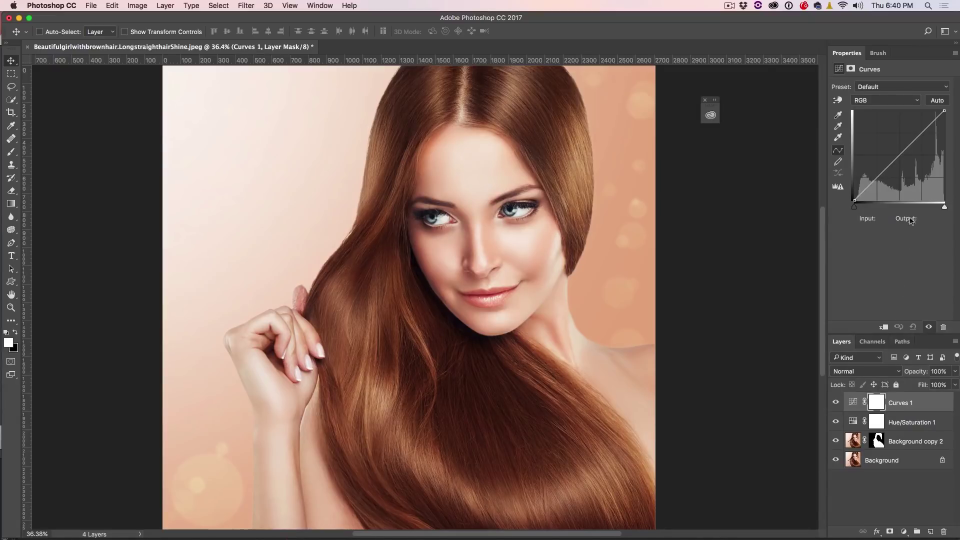
left_click(883, 328)
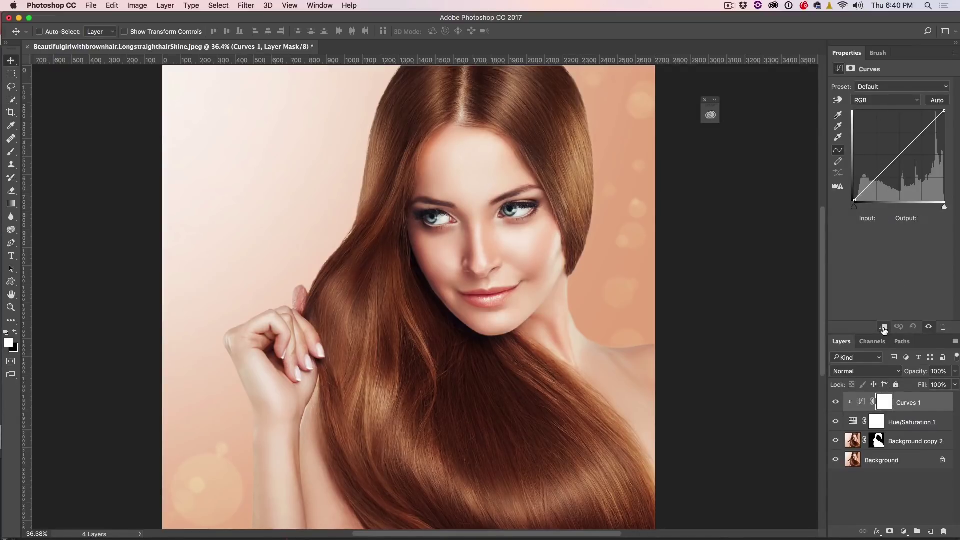
left_click(858, 427, "alt")
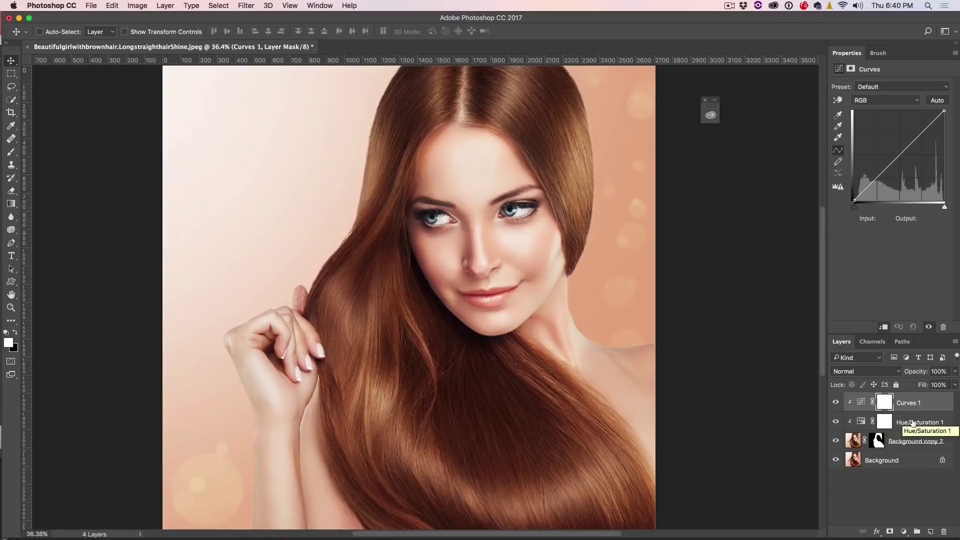
Step: Turn the hair black with a Hue/Saturation saturation of -100 and Curves points at input 63, output 23 and input 186, output 178
left_click(859, 422)
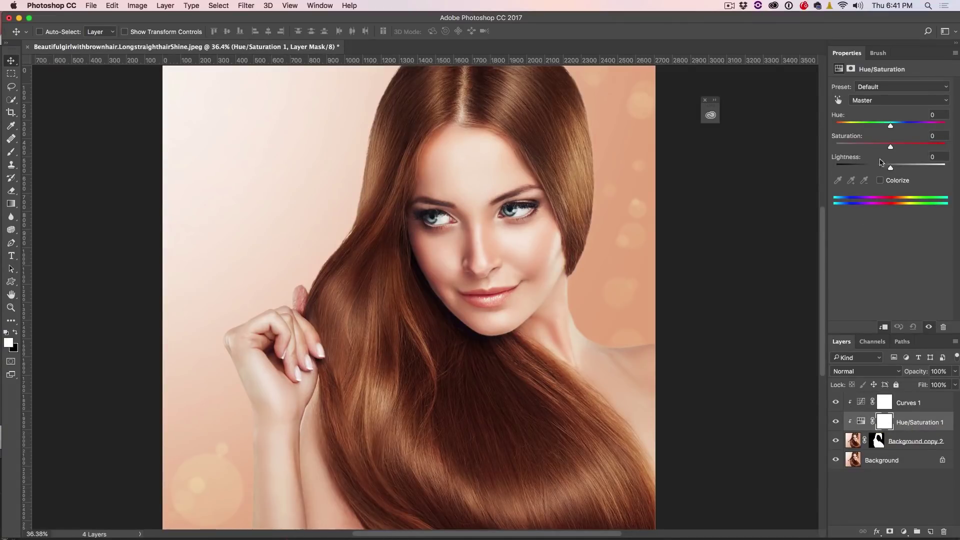
left_click_drag(890, 147, 814, 148)
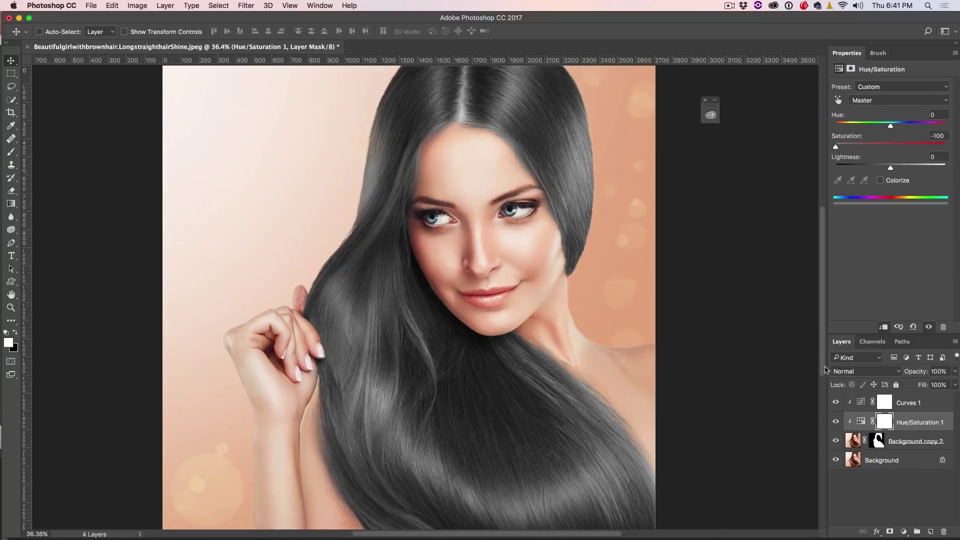
left_click(855, 400)
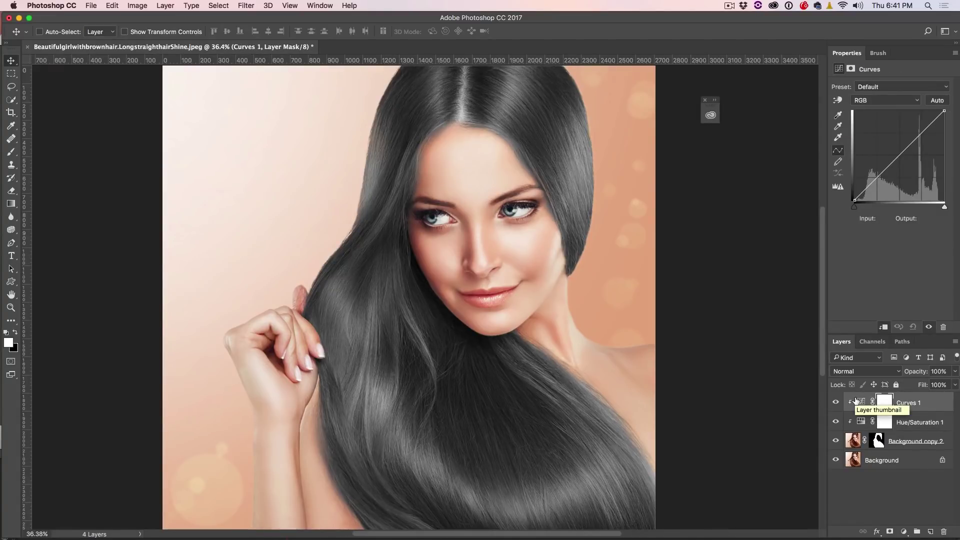
left_click(862, 404)
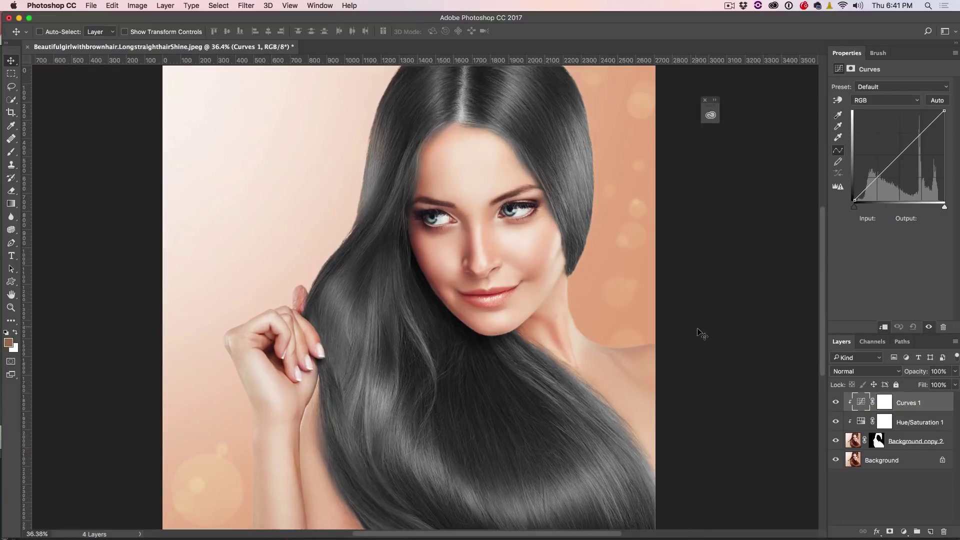
left_click(877, 176)
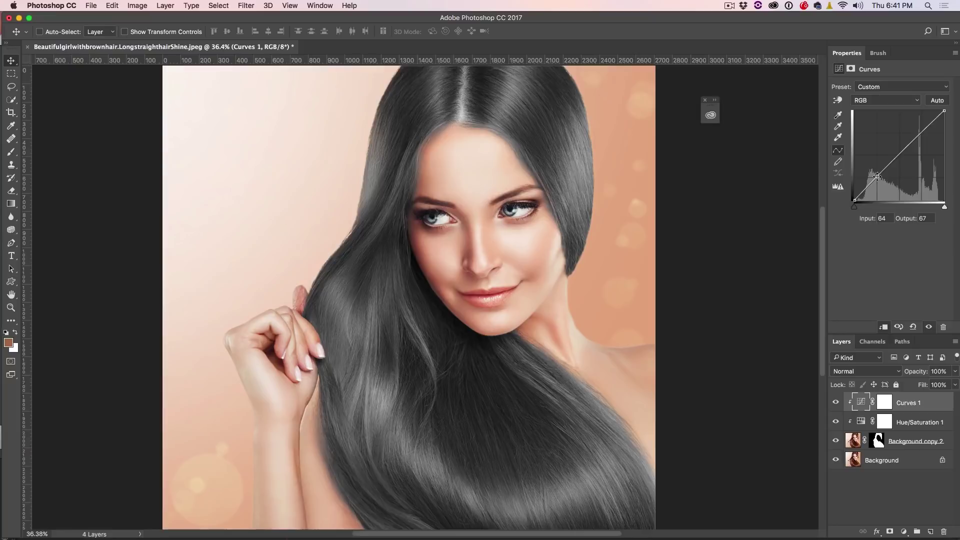
left_click_drag(877, 177, 877, 199)
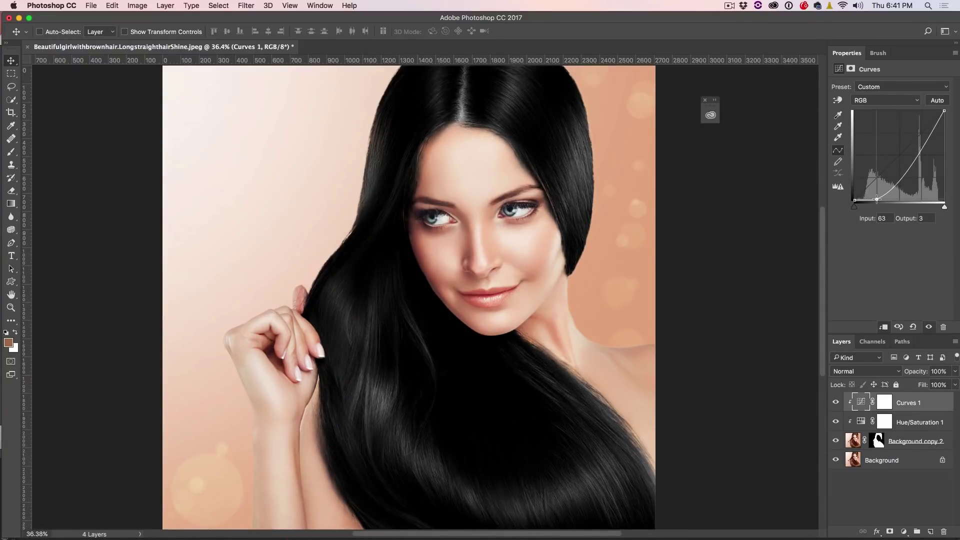
left_click_drag(877, 199, 877, 192)
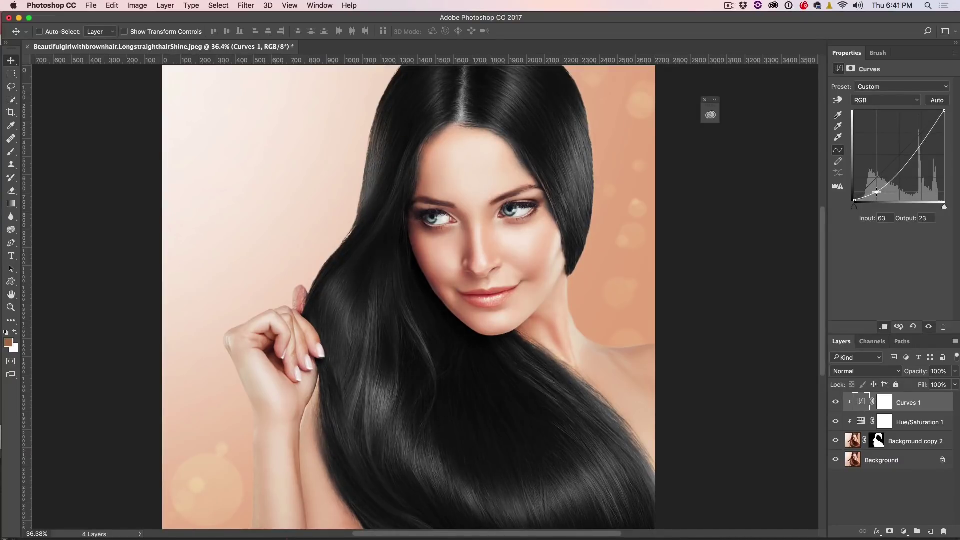
left_click(927, 136)
mouse_move(927, 136)
left_mouse_down()
mouse_move(909, 115)
mouse_move(920, 137)
left_mouse_up()
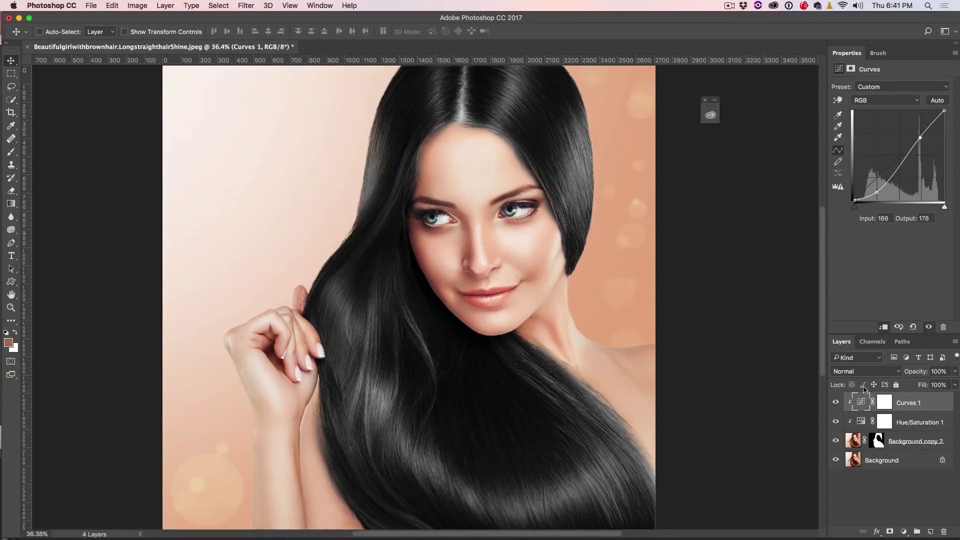
Step: Reset the Hue/Saturation and Curves adjustments on the hair to their defaults
left_click(861, 421)
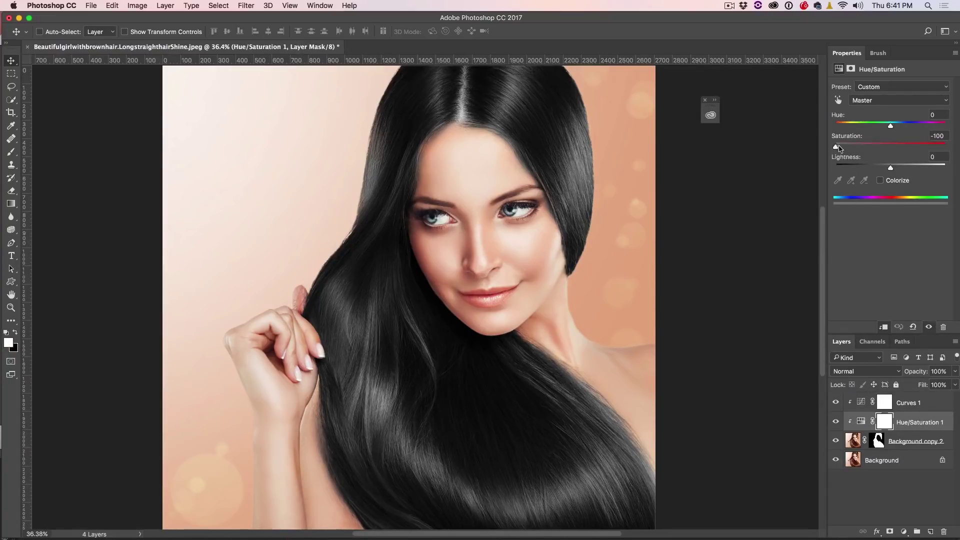
left_click_drag(837, 147, 841, 148)
left_click(913, 328)
left_click(913, 327)
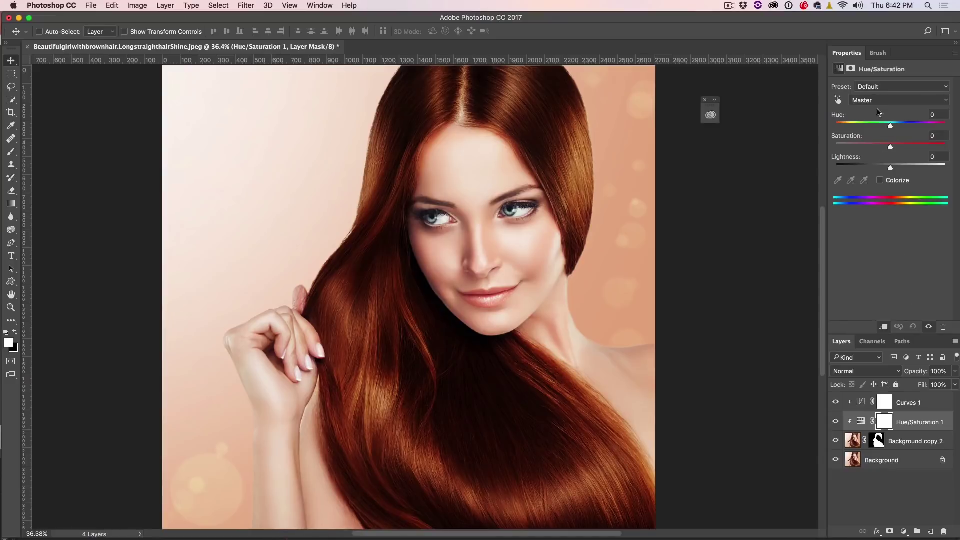
left_click(858, 403)
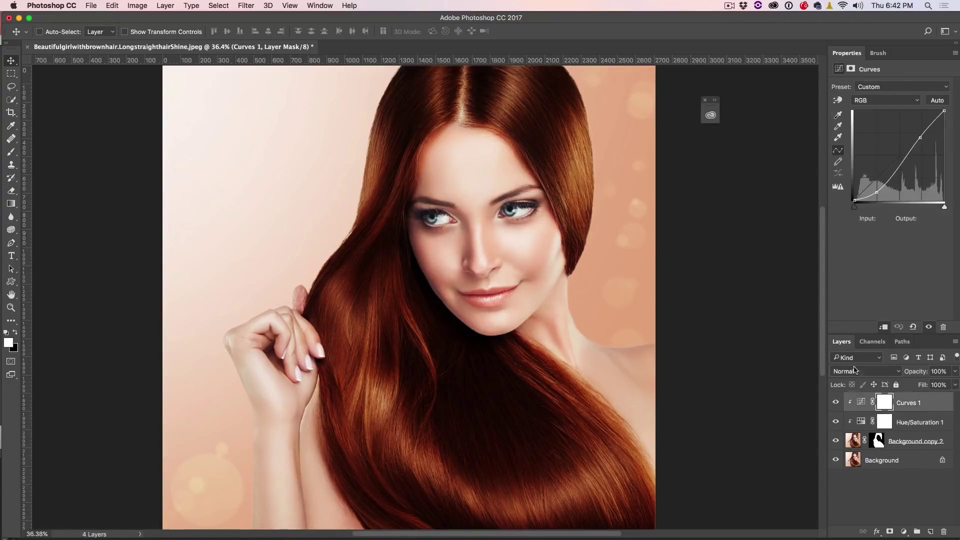
left_click(912, 327)
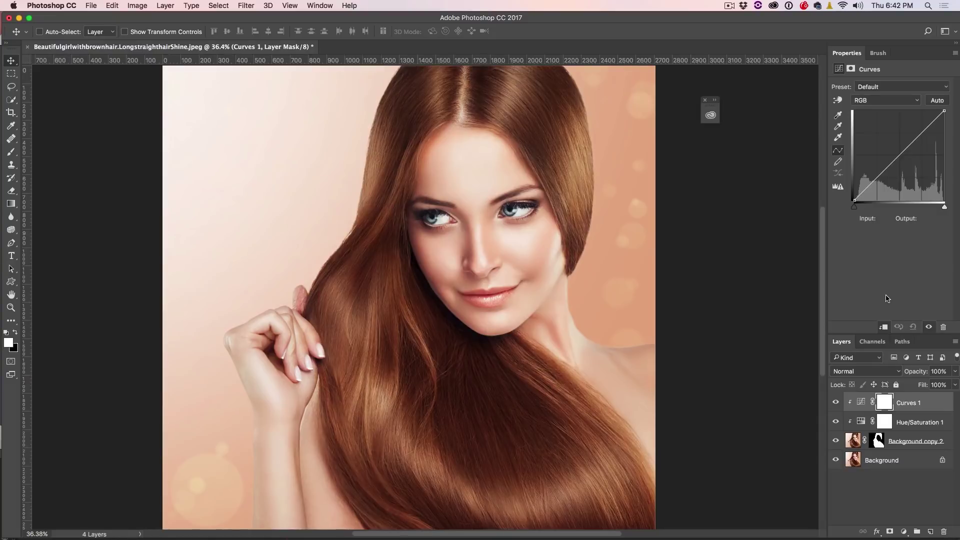
Step: Turn the hair blonde with Curves points at input 153, output 208 and input 53, output 101, and set saturation to -30
left_click(915, 139)
left_click_drag(915, 137, 908, 127)
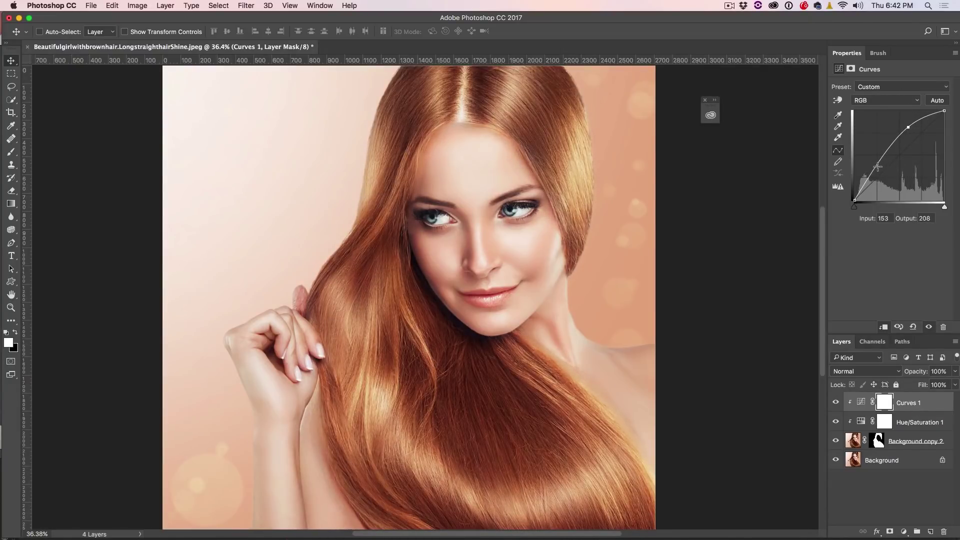
left_click_drag(873, 173, 873, 164)
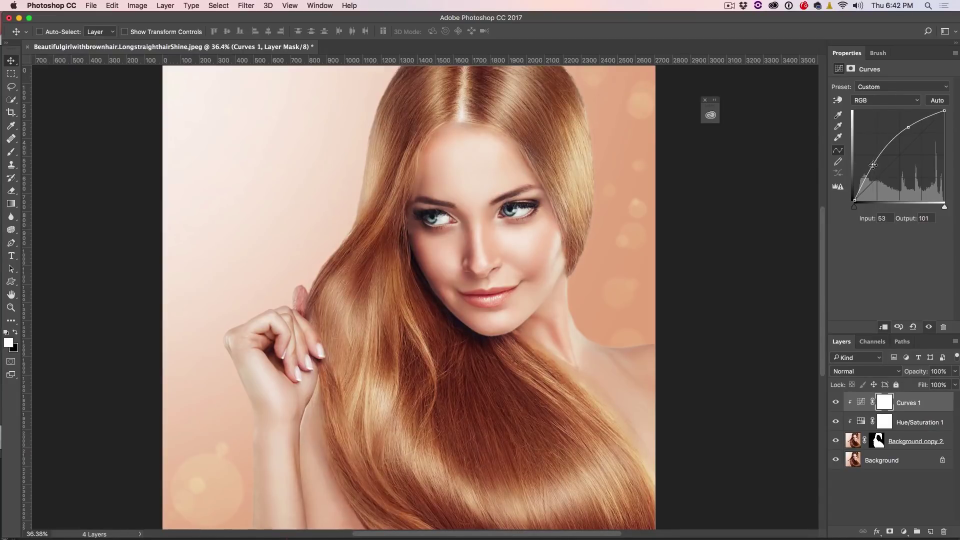
left_click(860, 422)
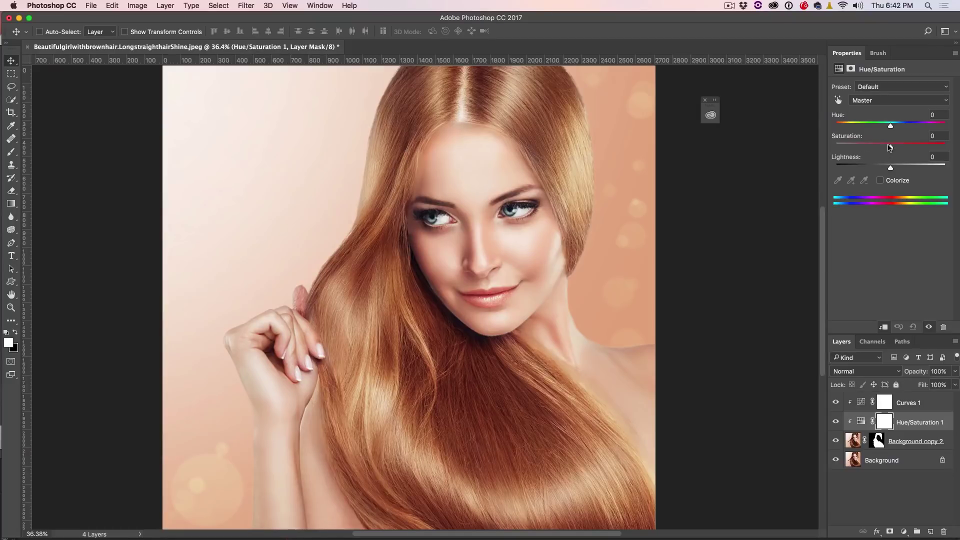
left_click_drag(891, 147, 874, 147)
Step: Reset both hair adjustments to their defaults and set the Hue/Saturation hue to -25 for red hair
left_click(860, 403)
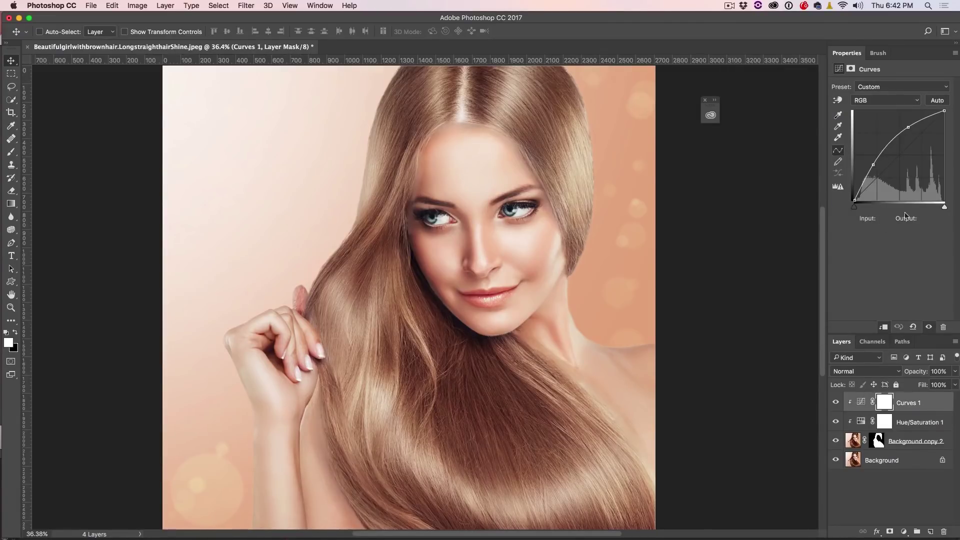
left_click(913, 327)
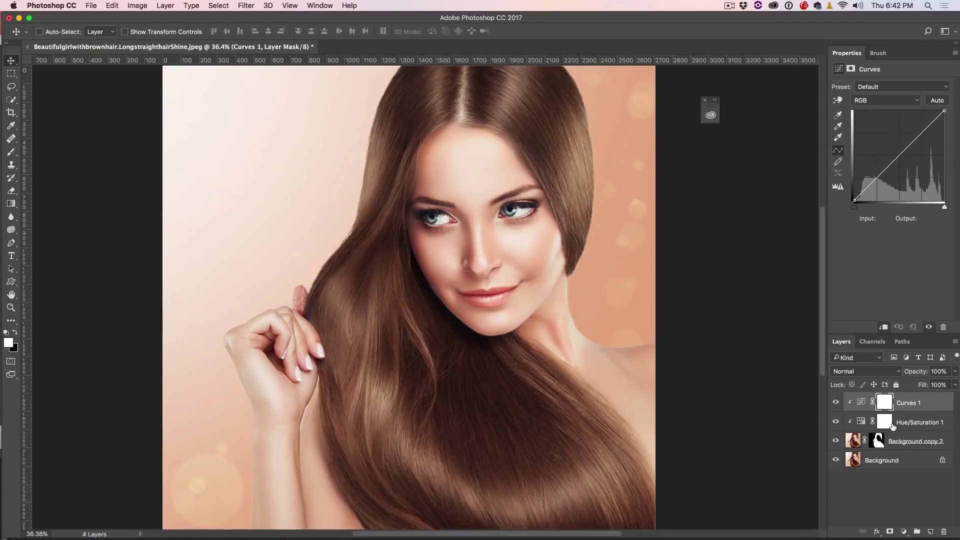
left_click(861, 422)
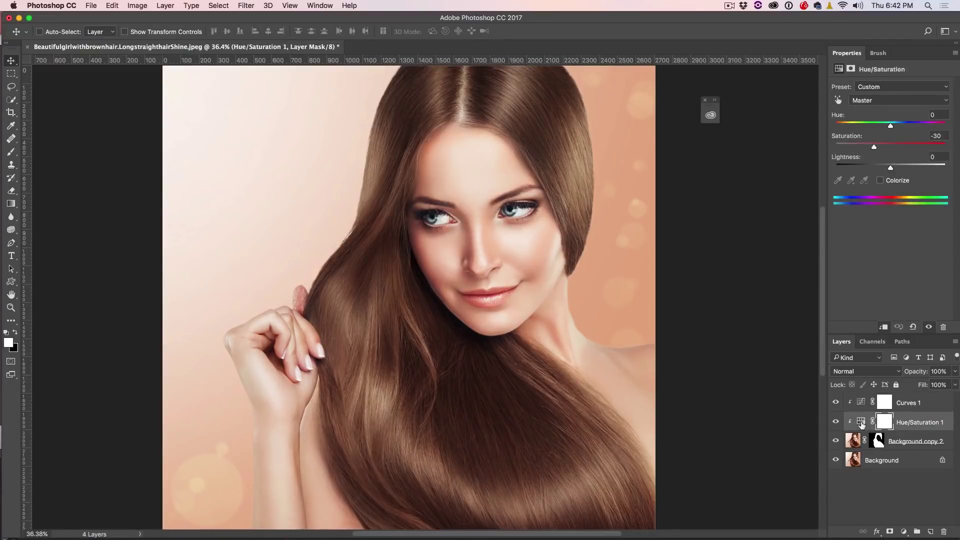
left_click(912, 327)
left_click_drag(891, 128, 877, 128)
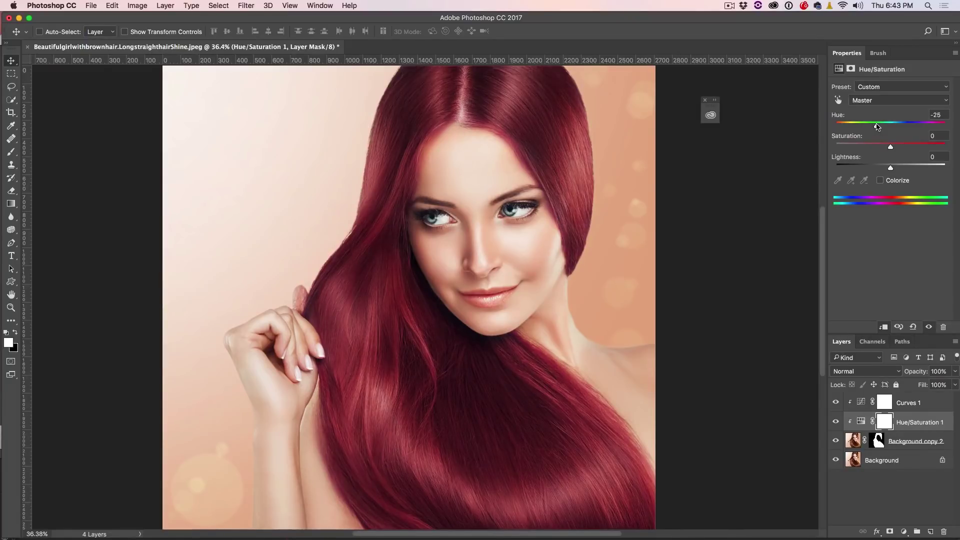
Step: Try blue hair at hue -138 and saturation -59, and green hair at hue +106, and reset the Hue/Saturation adjustment to its defaults
left_click_drag(890, 148, 859, 146)
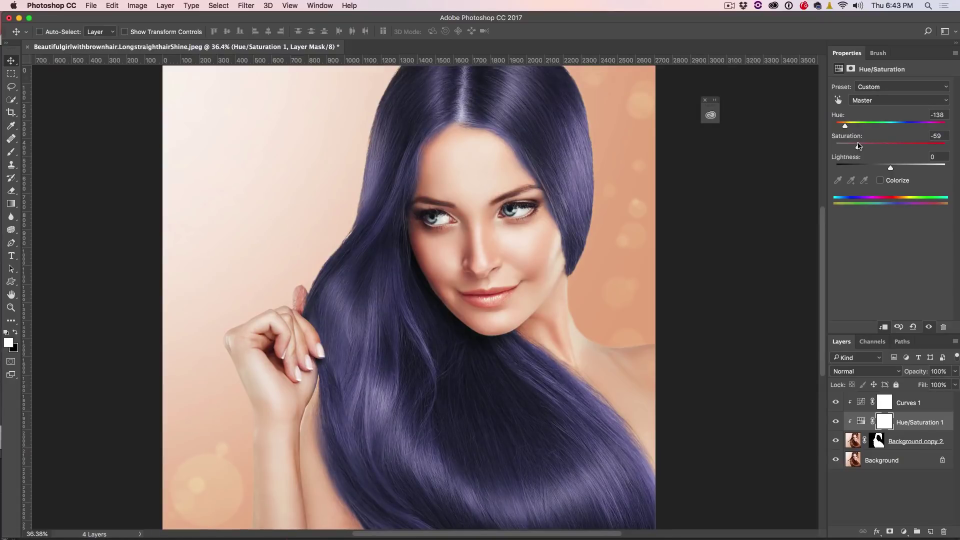
left_click_drag(845, 125, 930, 125)
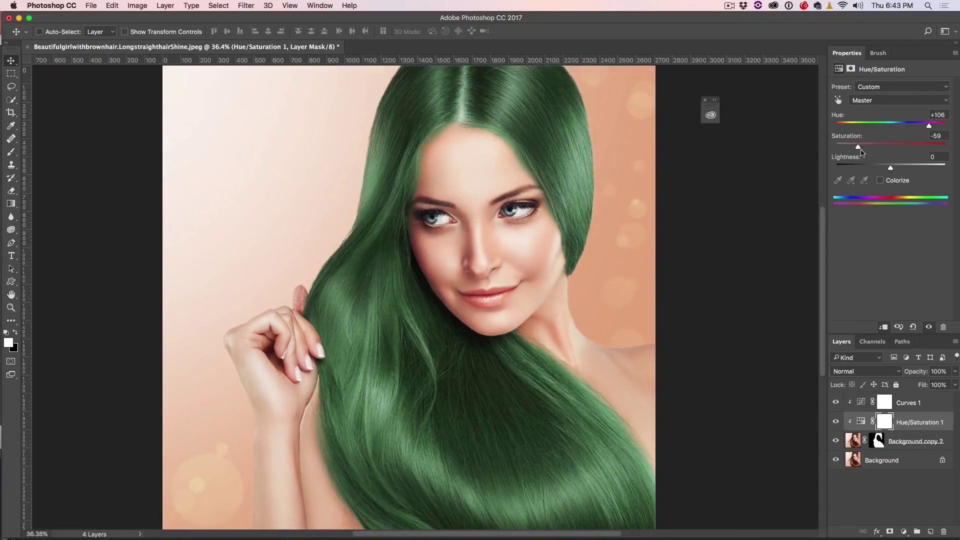
mouse_move(858, 148)
left_mouse_down()
mouse_move(873, 148)
mouse_move(844, 148)
mouse_move(864, 145)
mouse_move(854, 147)
left_mouse_up()
left_click(913, 327)
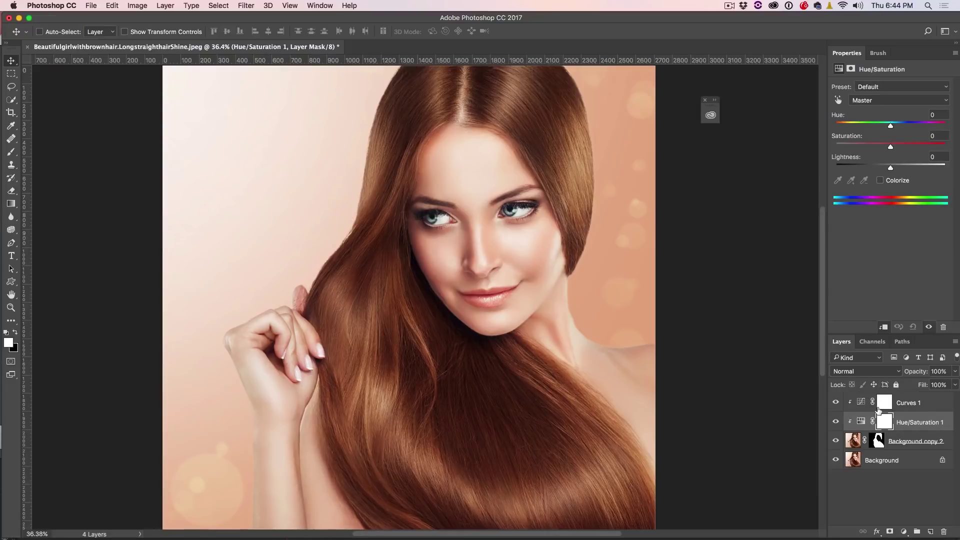
Step: Set the Hue/Saturation 1 hue to -129 for violet hair and invert its layer mask to black
left_click(861, 421)
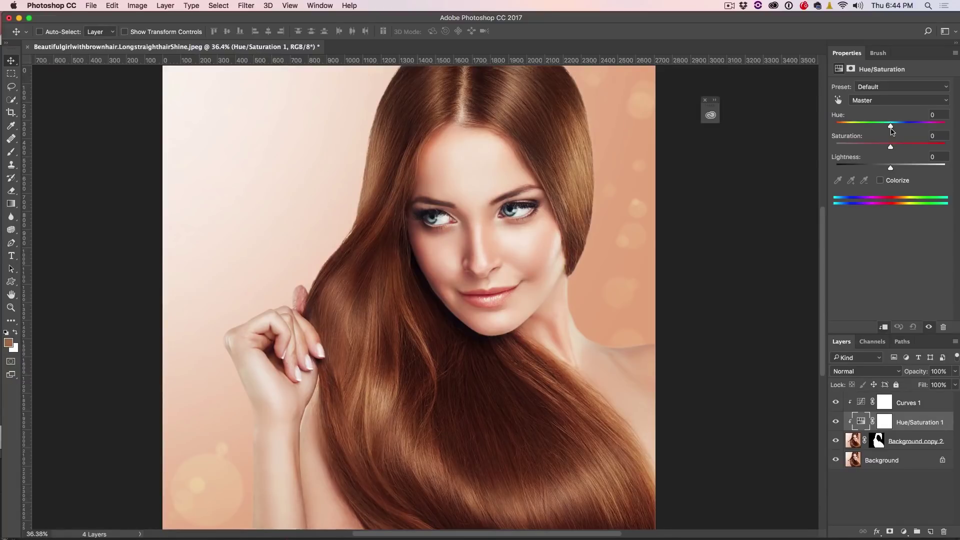
left_click_drag(892, 128, 847, 126)
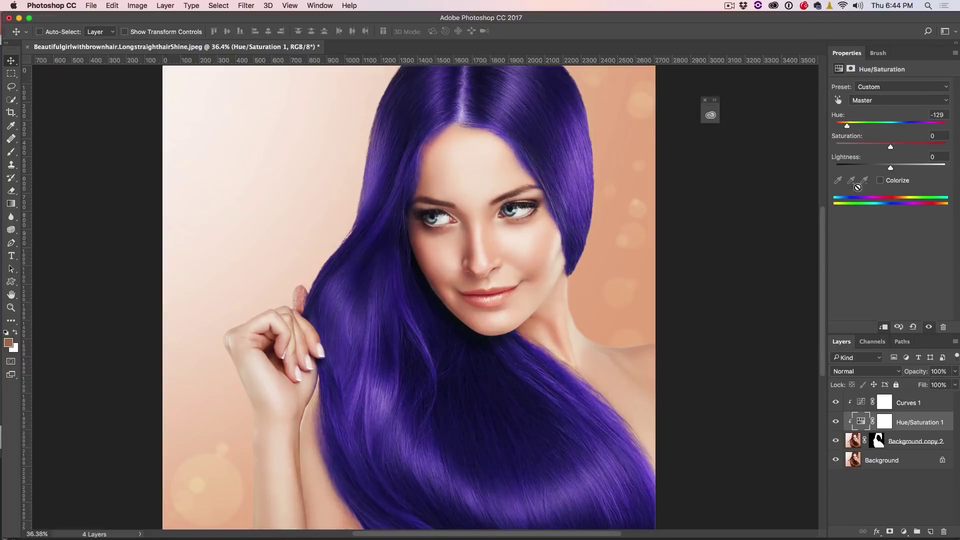
left_click(885, 423)
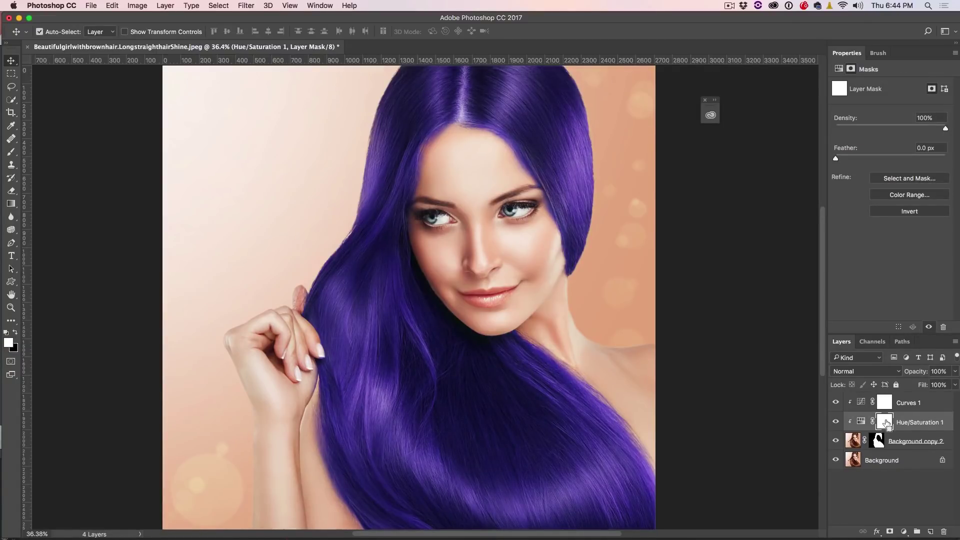
key("super+i")
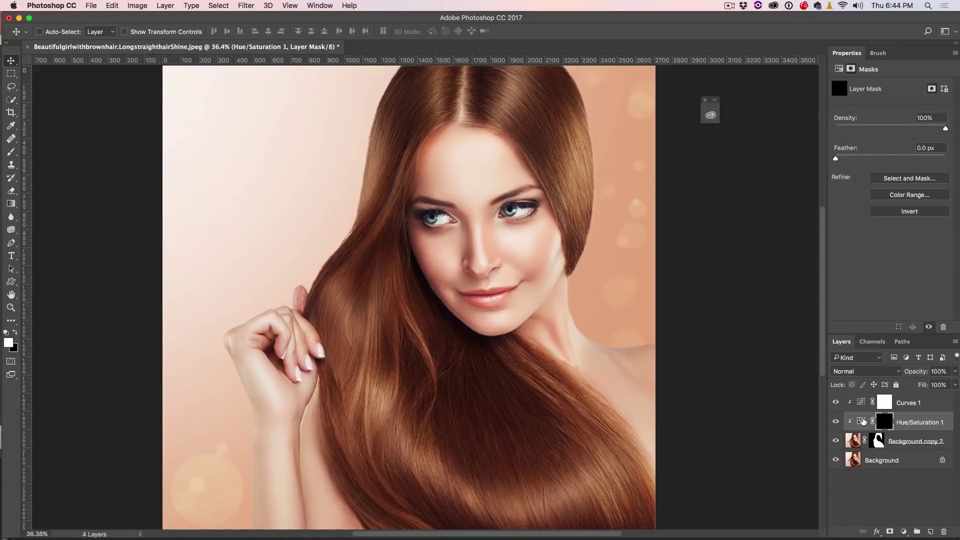
Step: Duplicate Hue/Saturation 1, clip the copy, disable its mask, and set its hue to +142 and saturation to -25
left_click(861, 422)
key("super+j")
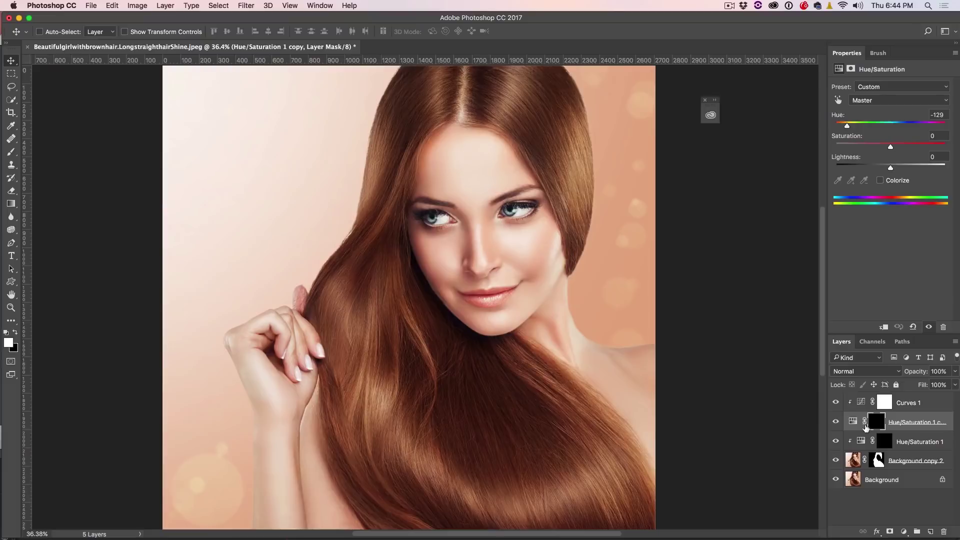
left_click(876, 428, "alt")
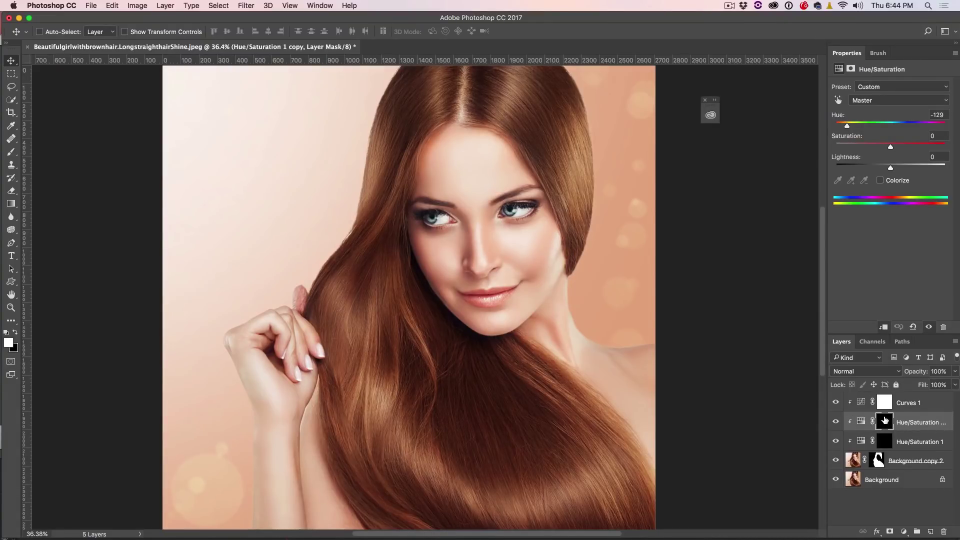
left_click(884, 421, "shift")
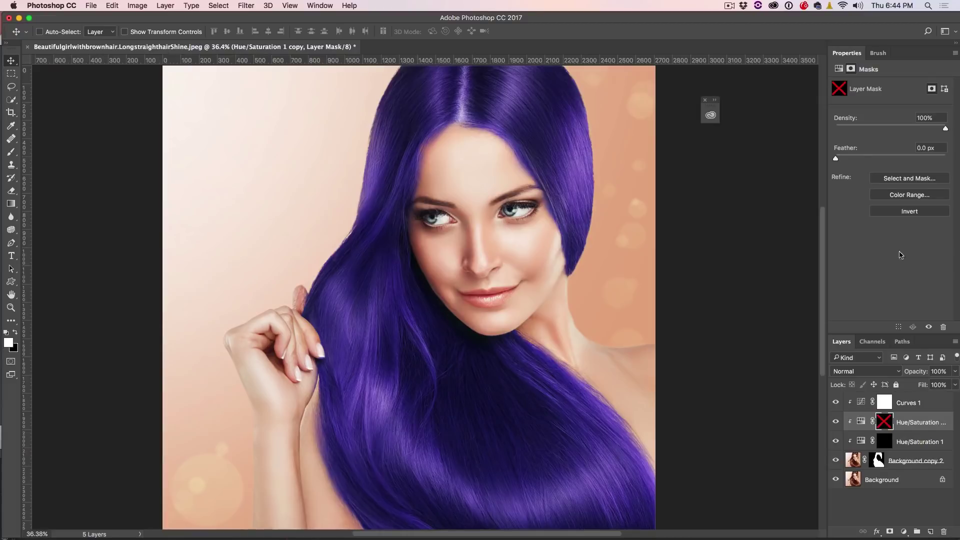
left_click(861, 421)
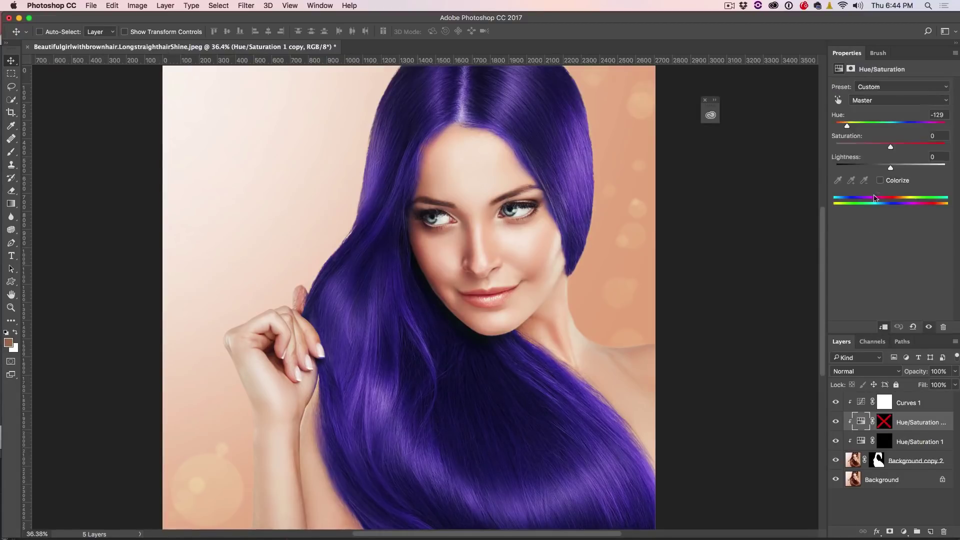
left_click_drag(848, 126, 876, 146)
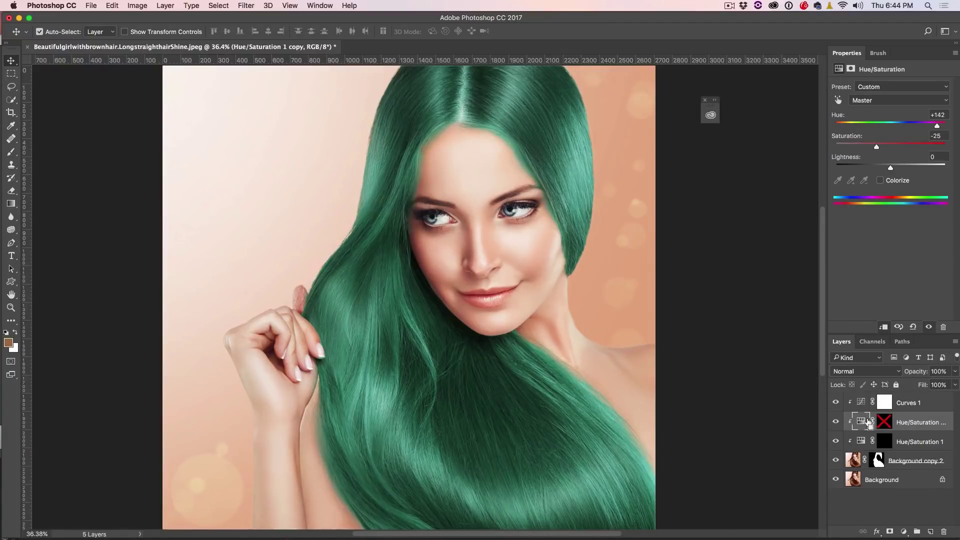
Step: Duplicate the green adjustment, clip the copy, set its hue to -153 and saturation to +54, and re-enable the masks of both copies
key("super+j")
left_click(884, 327)
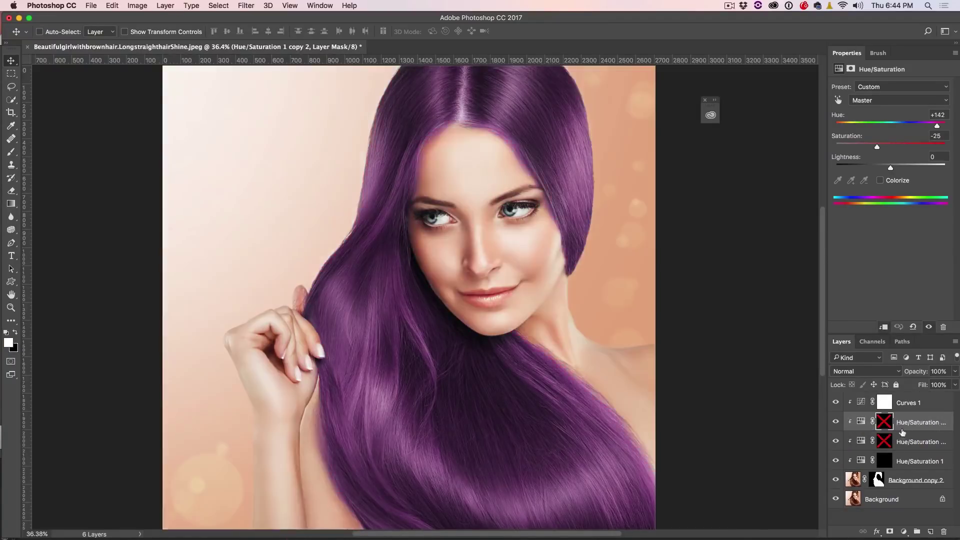
left_click_drag(937, 126, 842, 123)
left_click(872, 127)
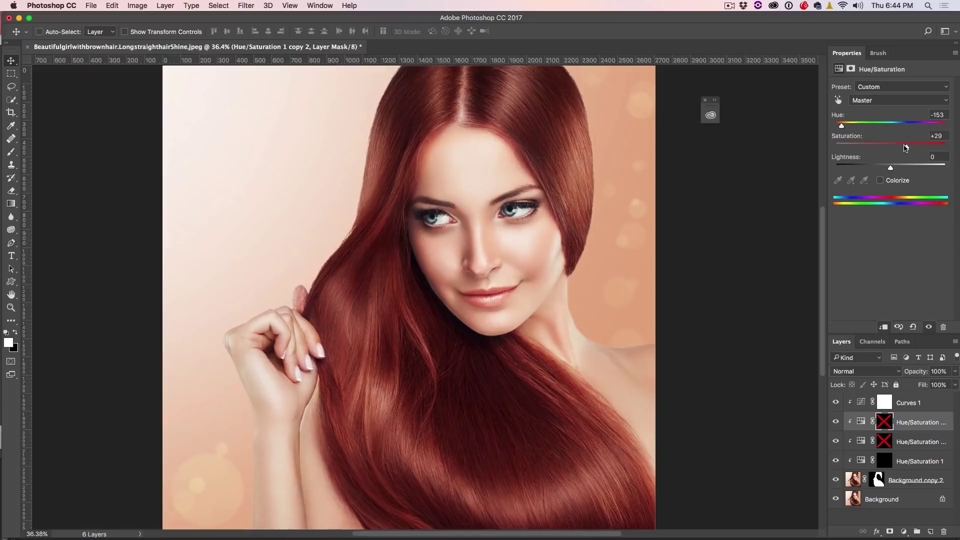
mouse_move(906, 148)
left_mouse_down()
mouse_move(876, 148)
mouse_move(921, 148)
left_mouse_up()
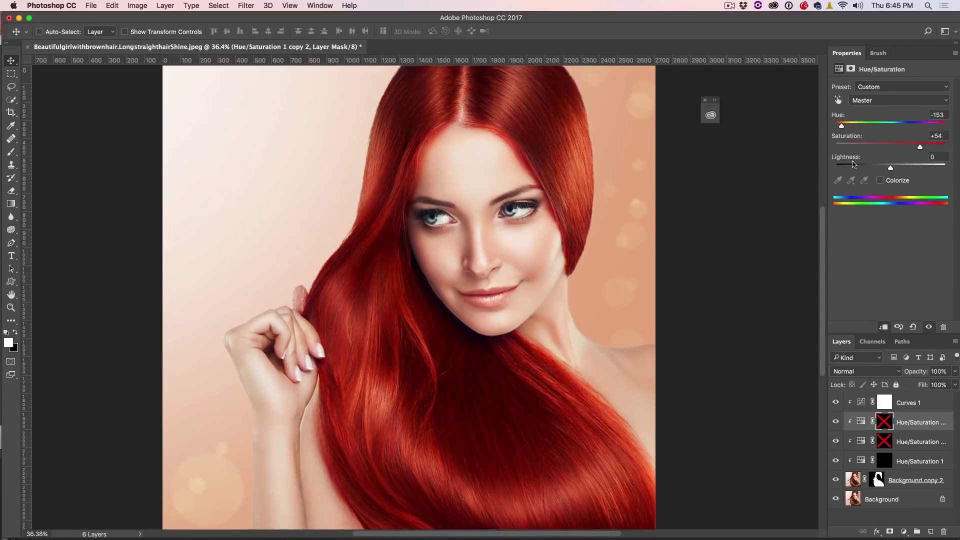
left_click(882, 423, "shift")
left_click(884, 441, "shift")
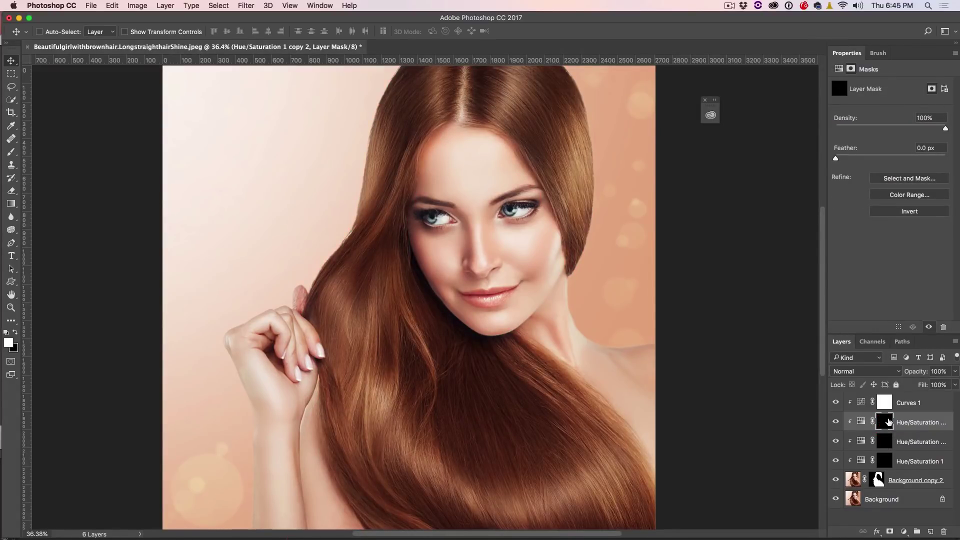
Step: Paint thin blue strands down the hair left of the parting on the topmost Hue/Saturation mask with a white 45 px brush at 50% opacity
key("b")
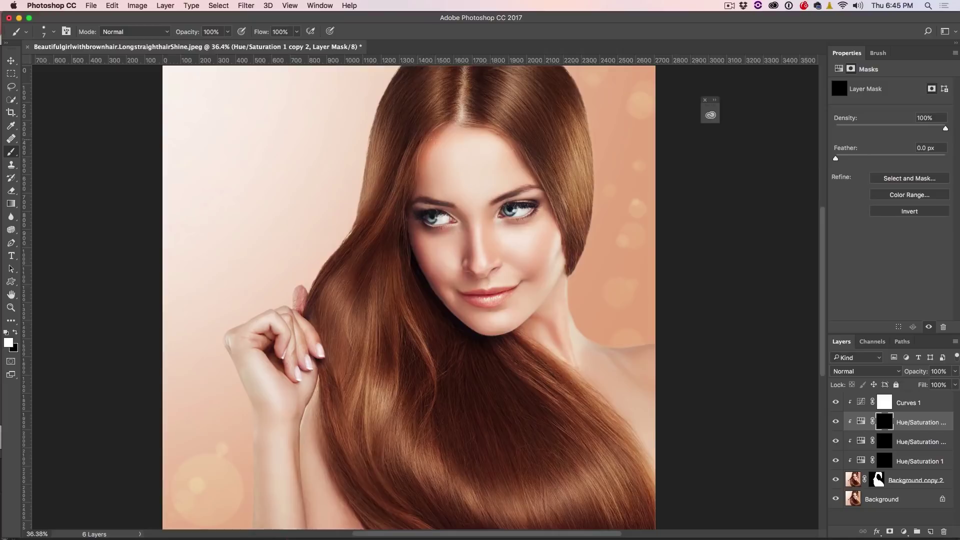
key("5")
key("bracketright")
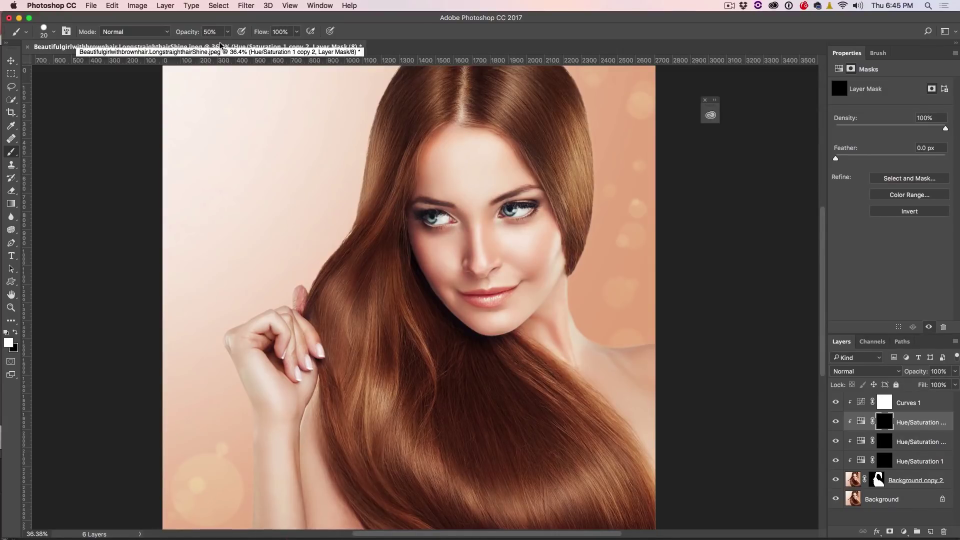
key("bracketright")
left_click_drag(447, 92, 430, 106)
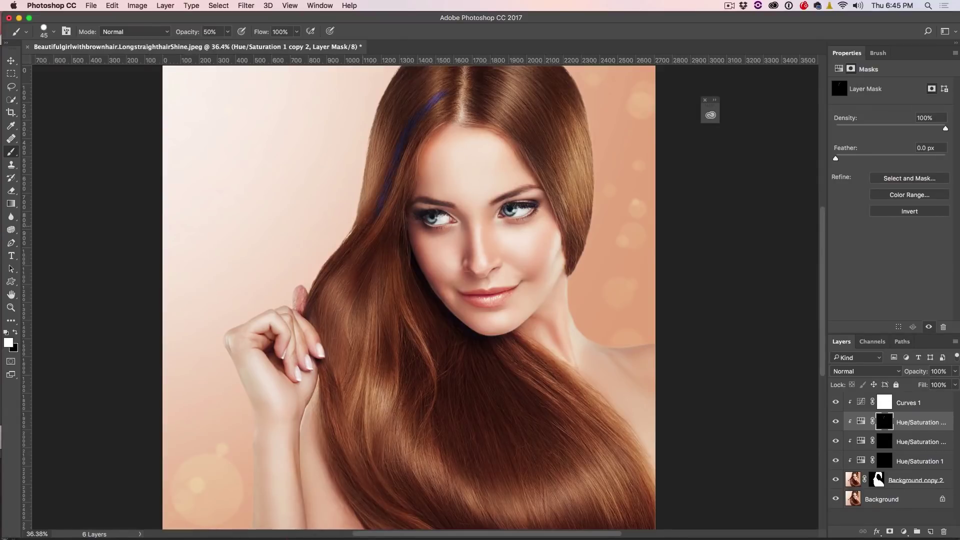
mouse_move(377, 209)
left_mouse_down()
mouse_move(342, 239)
mouse_move(375, 165)
mouse_move(367, 200)
left_mouse_up()
left_click_drag(379, 121, 361, 210)
mouse_move(347, 280)
left_mouse_down()
mouse_move(345, 375)
mouse_move(364, 455)
left_mouse_up()
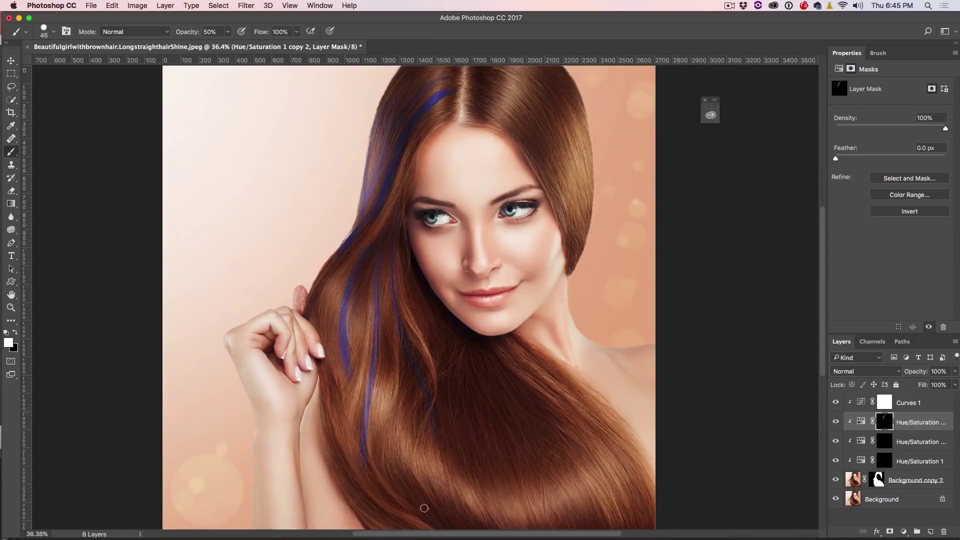
left_click_drag(410, 385, 452, 520)
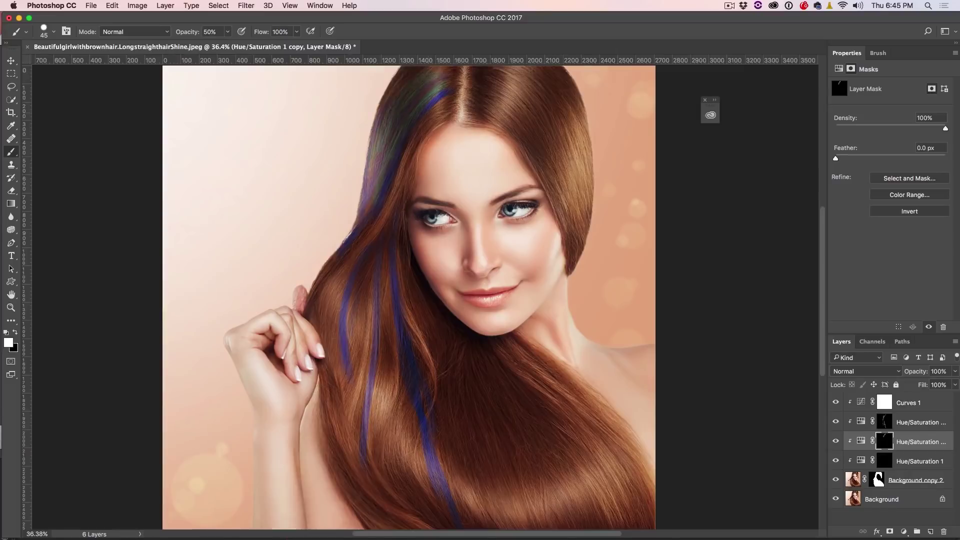
Step: Paint green through the hair left of the parting and the long lengths on the middle Hue/Saturation mask, enlarging the brush to 125 px
mouse_move(445, 85)
left_mouse_down()
mouse_move(400, 130)
mouse_move(310, 325)
left_mouse_up()
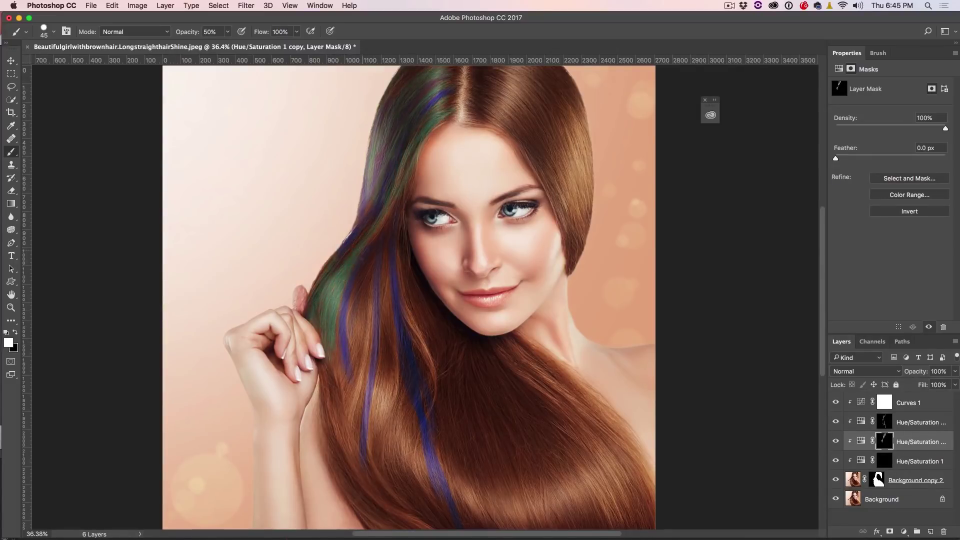
key("bracketright")
key("bracketright")
key("bracketright")
key("bracketright")
key("bracketright")
key("bracketright")
key("bracketright")
mouse_move(368, 265)
left_mouse_down()
mouse_move(358, 279)
mouse_move(354, 450)
mouse_move(440, 508)
mouse_move(474, 402)
left_mouse_up()
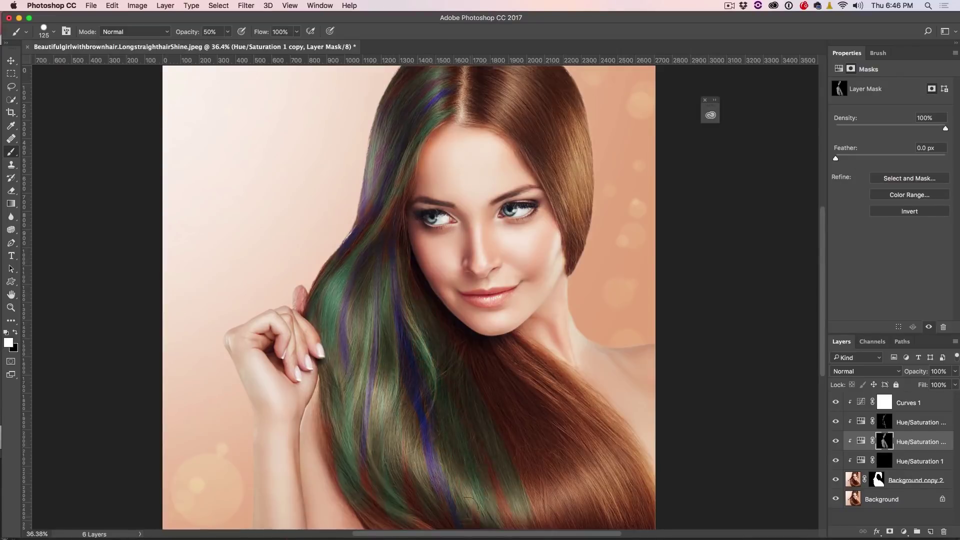
Step: Paint violet over the lower hair, the crown left of the parting and the long lengths on the Hue/Saturation 1 mask
key("alt+bracketleft")
mouse_move(530, 527)
left_mouse_down()
mouse_move(529, 407)
mouse_move(600, 480)
mouse_move(535, 393)
mouse_move(615, 490)
mouse_move(530, 500)
mouse_move(640, 480)
left_mouse_up()
left_click_drag(425, 80, 432, 123)
mouse_move(372, 171)
left_mouse_down()
mouse_move(296, 296)
mouse_move(364, 195)
mouse_move(301, 296)
mouse_move(360, 223)
mouse_move(299, 328)
mouse_move(311, 381)
mouse_move(382, 213)
mouse_move(343, 384)
mouse_move(370, 275)
left_mouse_up()
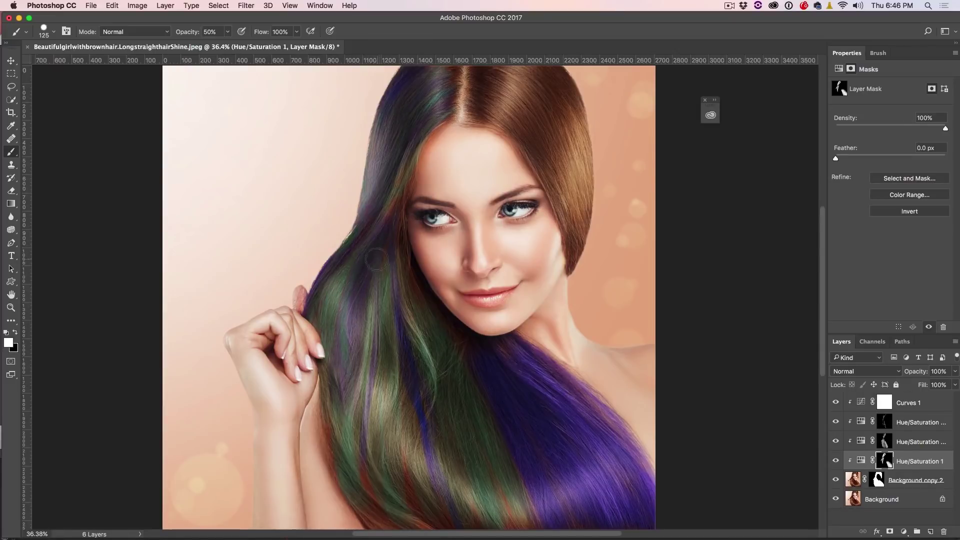
mouse_move(369, 318)
left_mouse_down()
mouse_move(361, 478)
mouse_move(356, 365)
mouse_move(370, 519)
mouse_move(324, 386)
mouse_move(360, 524)
mouse_move(320, 396)
mouse_move(367, 525)
mouse_move(347, 431)
mouse_move(395, 524)
mouse_move(434, 530)
mouse_move(415, 468)
mouse_move(391, 448)
mouse_move(425, 517)
left_mouse_up()
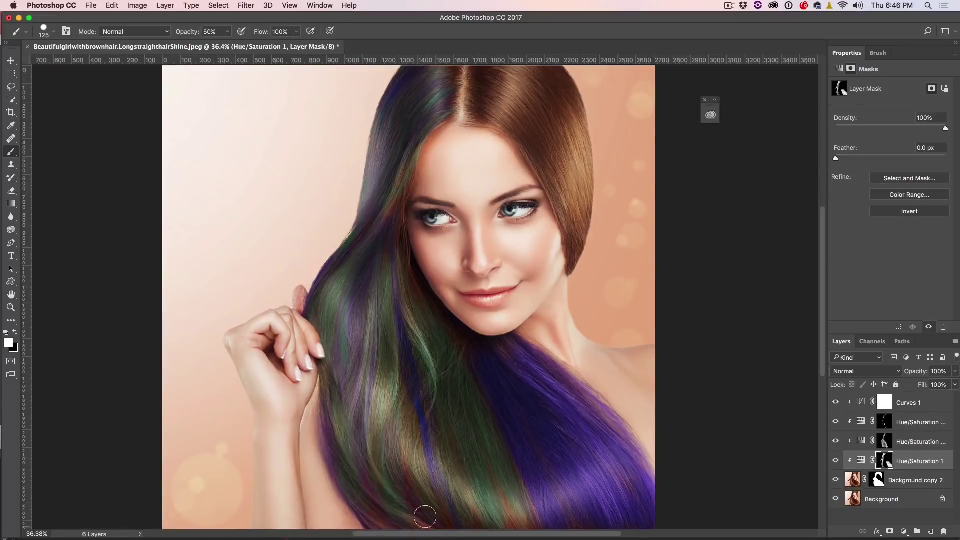
mouse_move(412, 395)
left_mouse_down()
mouse_move(423, 448)
mouse_move(413, 431)
mouse_move(435, 487)
mouse_move(430, 407)
mouse_move(467, 499)
mouse_move(530, 517)
left_mouse_up()
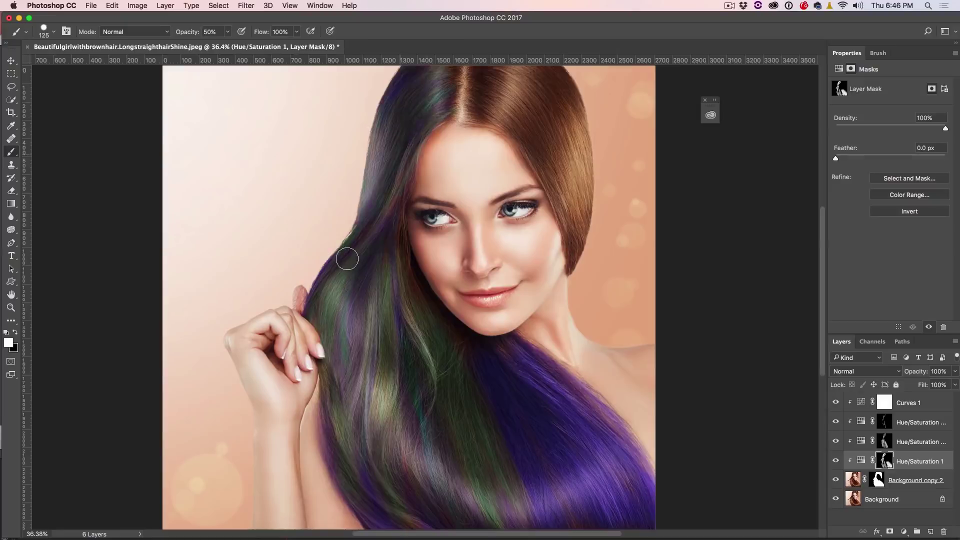
left_click_drag(385, 239, 384, 425)
Step: Paint green and violet streaks into the hair right of the parting by brushing white on the Hue/Saturation layer masks
left_click_drag(884, 460, 886, 440)
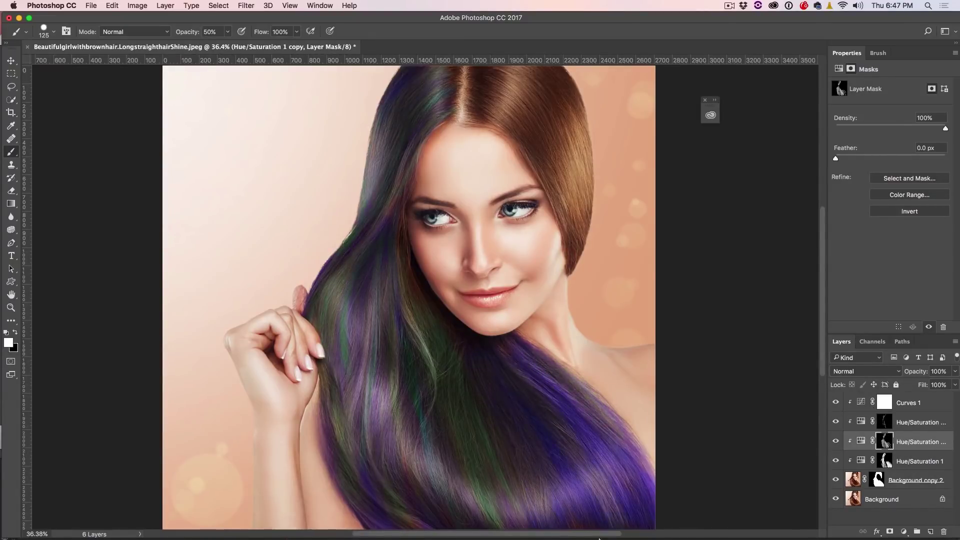
key("alt+bracketright")
mouse_move(462, 95)
left_mouse_down()
mouse_move(570, 100)
mouse_move(575, 145)
left_mouse_up()
key("alt+bracketleft")
key("alt+bracketleft")
left_click_drag(590, 180, 551, 78)
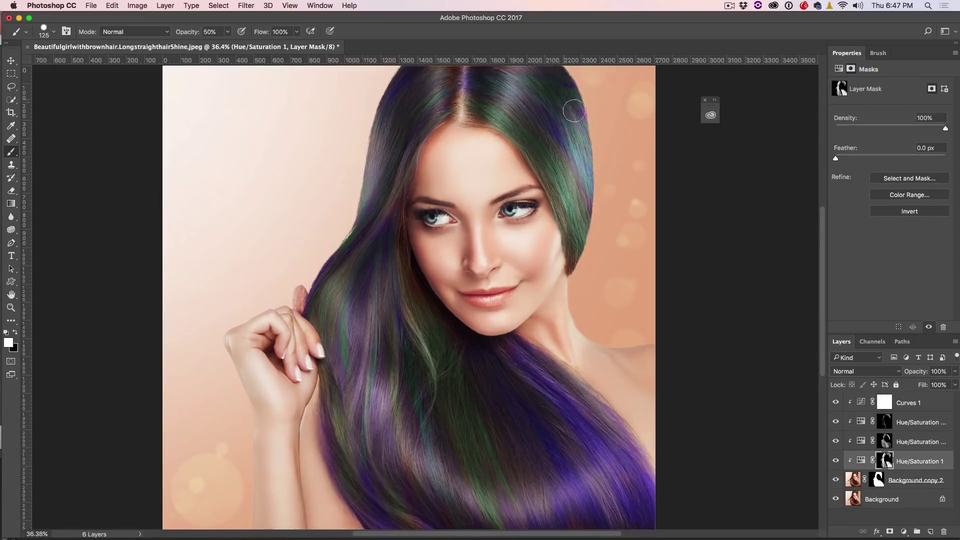
key("alt+bracketright")
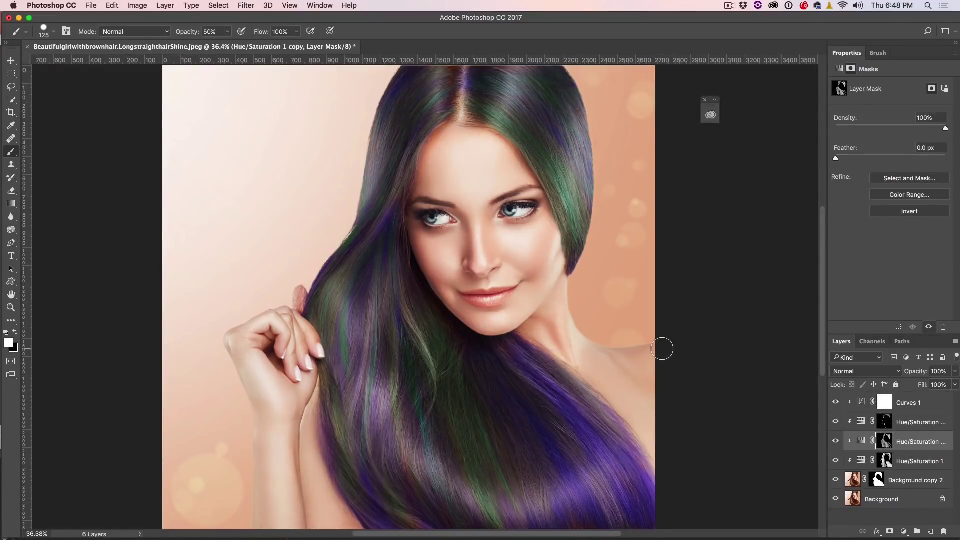